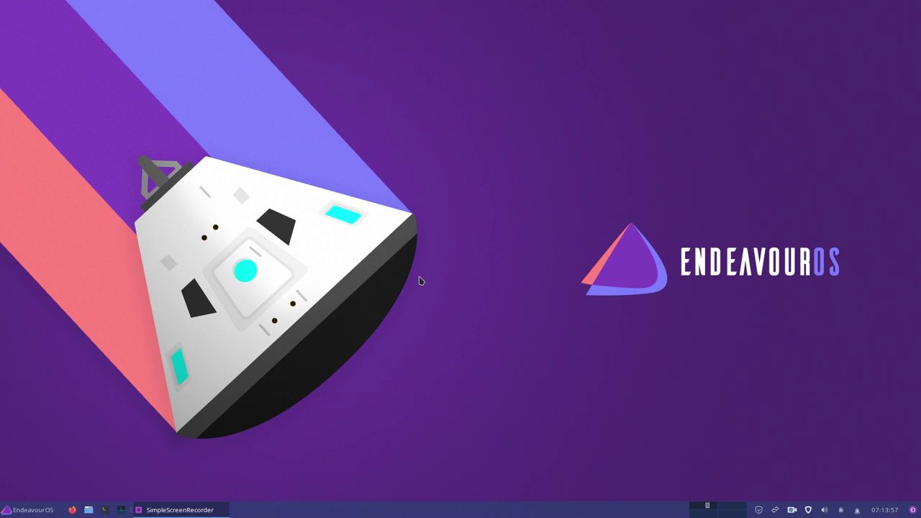
Launch Firefox maximized and load arcolinuxiso.com.
click(72, 510)
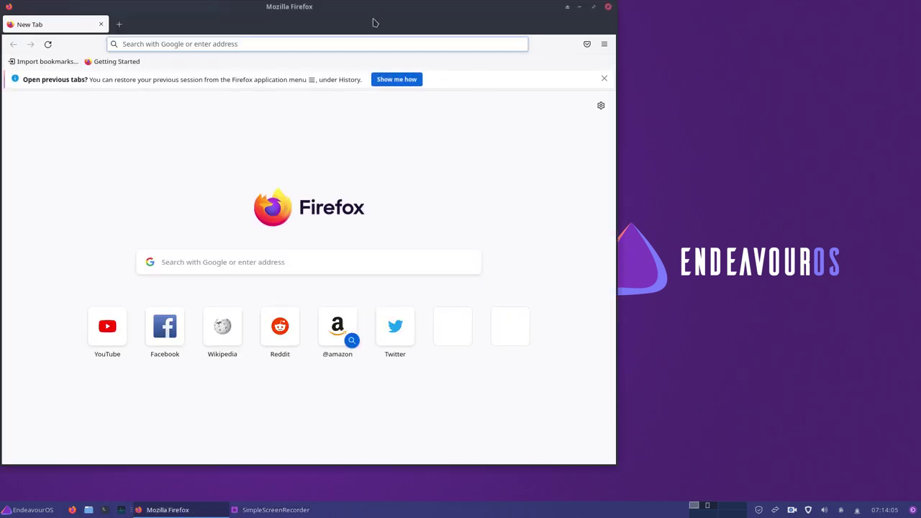
double_click(360, 10)
click(271, 44)
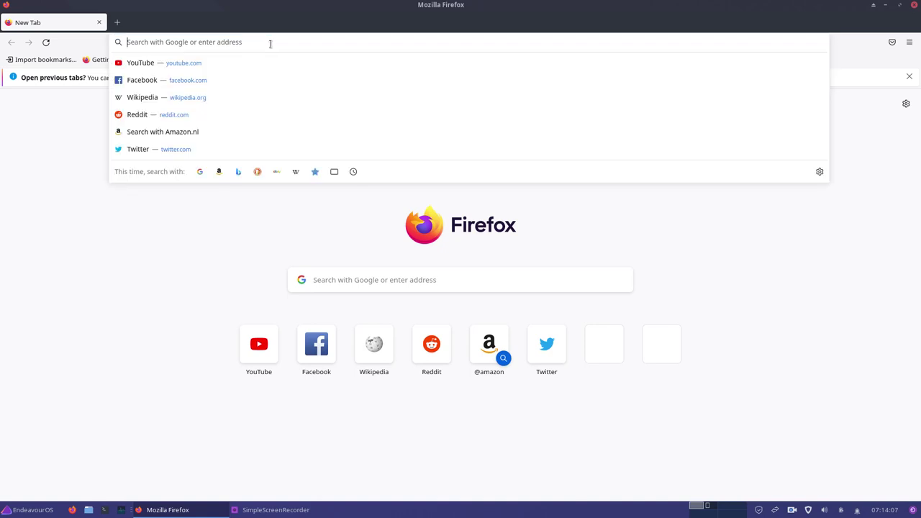
text(arcolin)
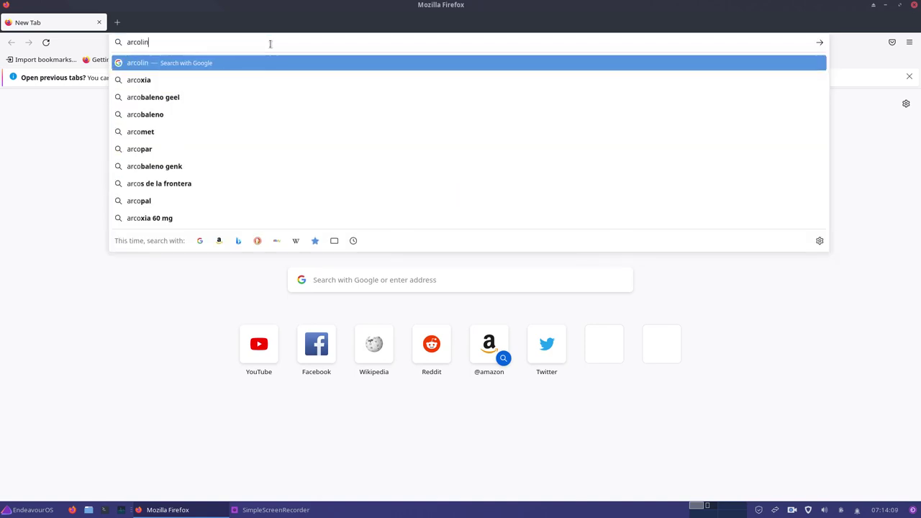
text(uxiso)
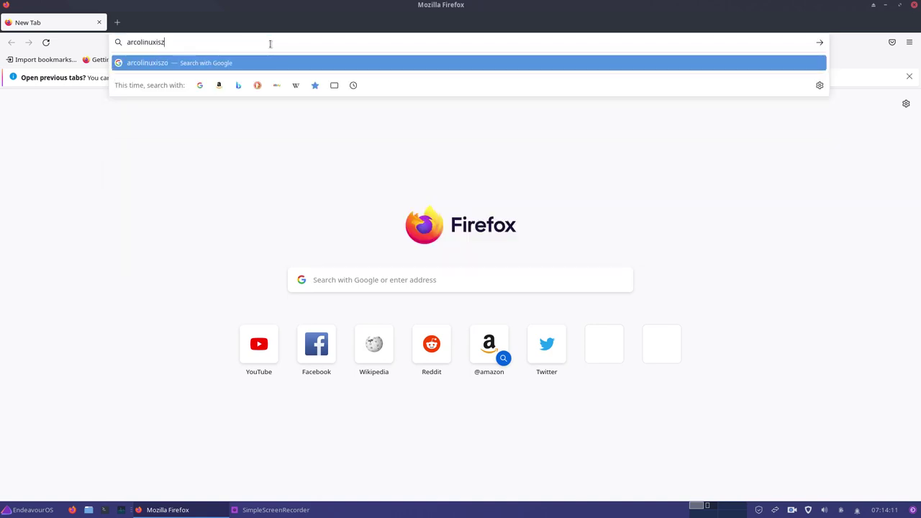
text(.com)
key(Return)
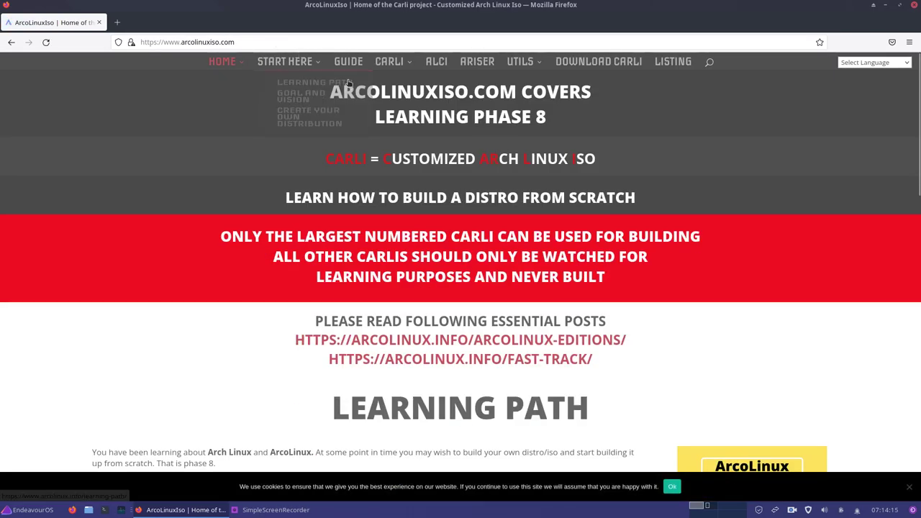
Open the comprehensive ISO-building GUIDE, accept the cookie banner, and minimize Firefox.
click(351, 64)
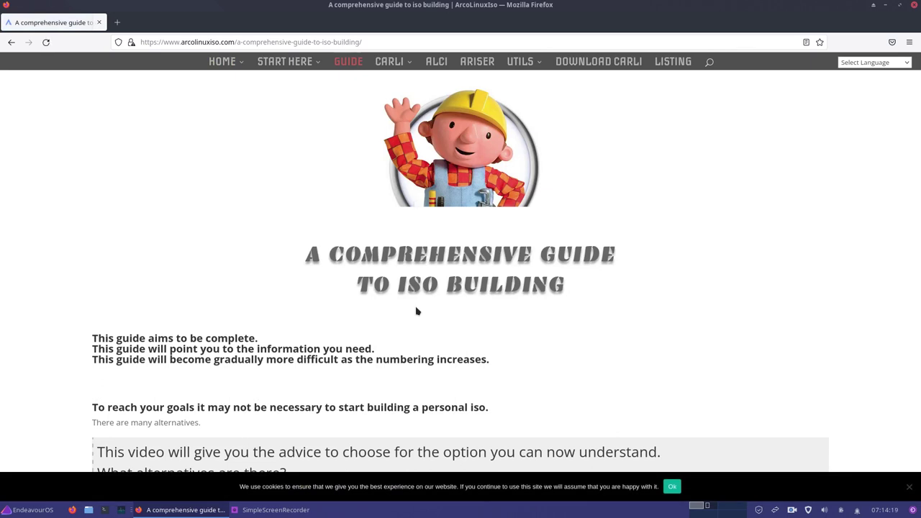
click(673, 487)
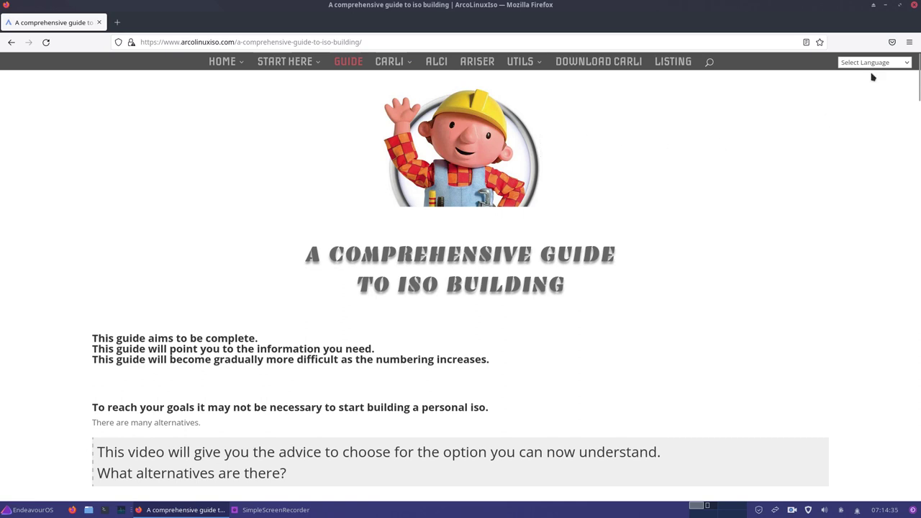
click(888, 7)
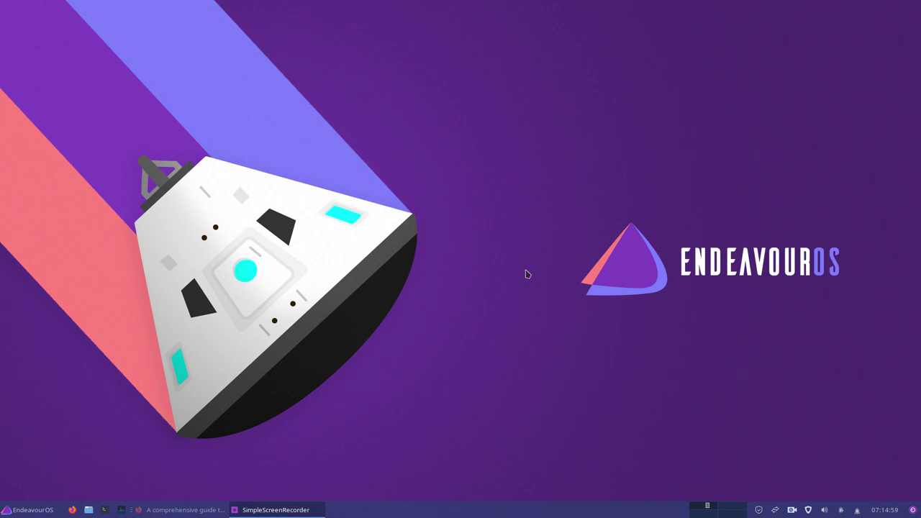
click(34, 515)
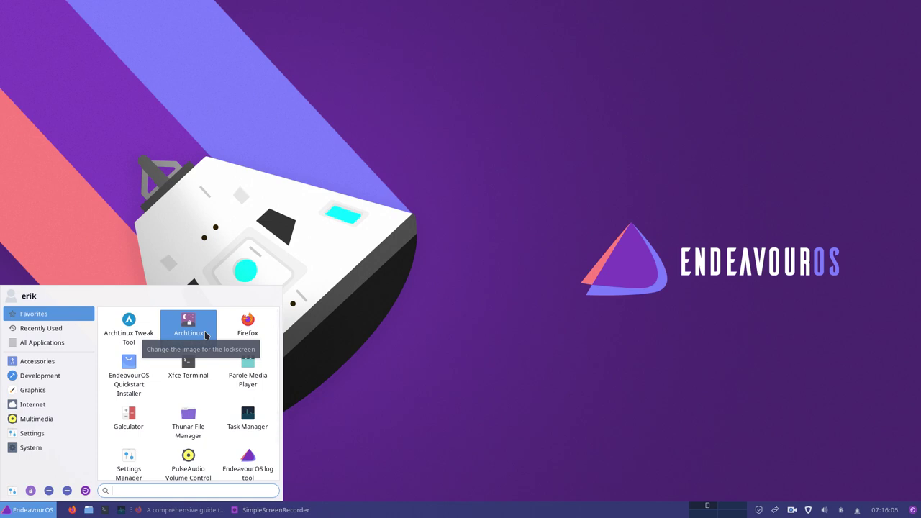
click(382, 419)
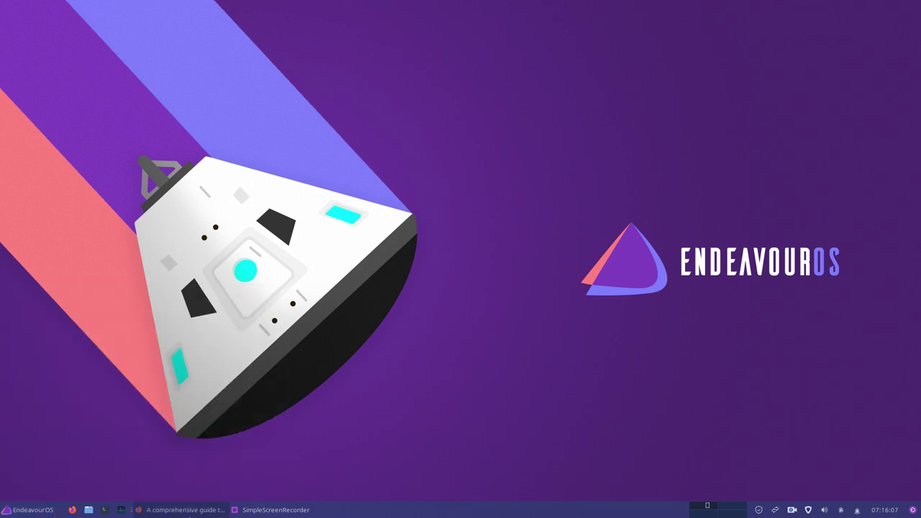
Bring Firefox back on arcolinux.info, accept its cookie notice, and scroll to Apps of Interest.
click(185, 510)
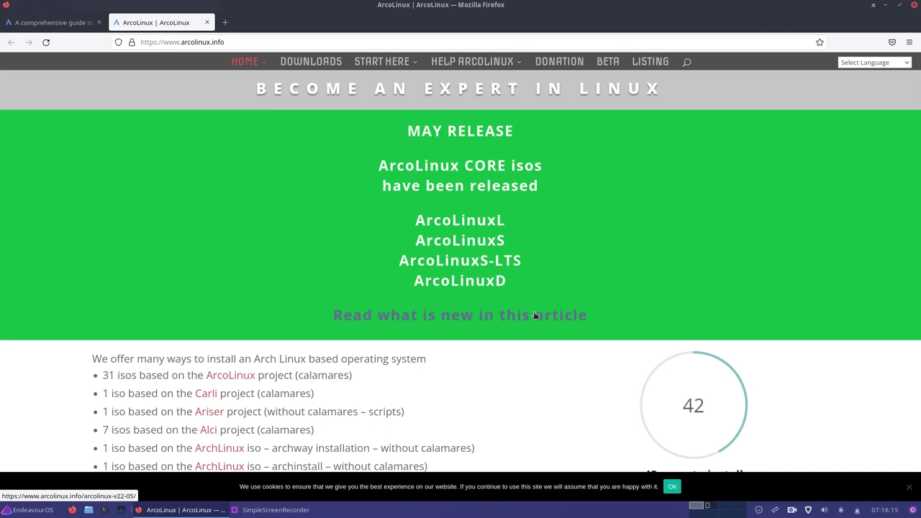
scroll(532, 315, down, 4)
scroll(263, 265, up, 4)
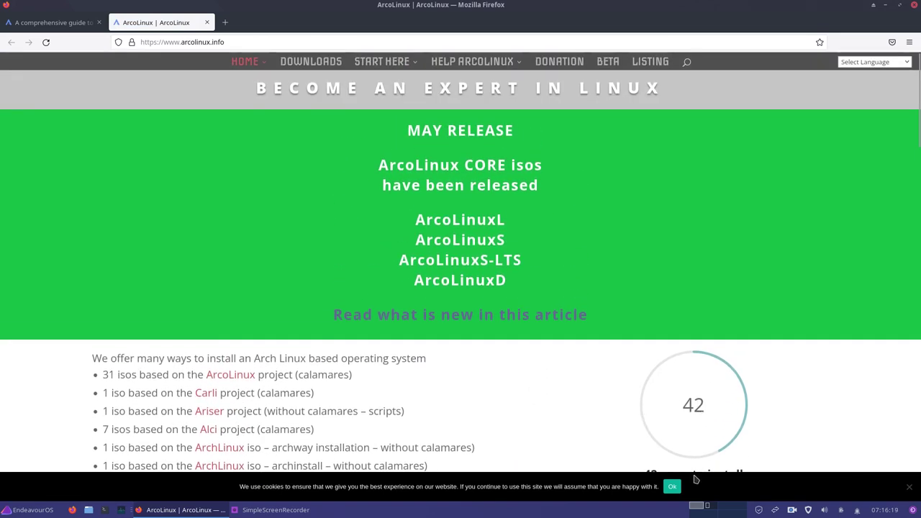
click(672, 486)
scroll(570, 401, down, 4)
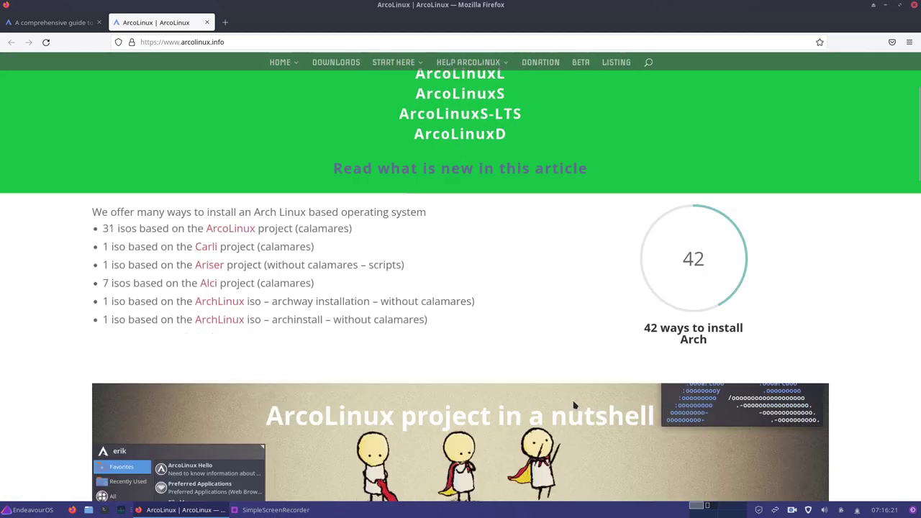
scroll(575, 405, down, 2)
scroll(575, 405, down, 7)
scroll(575, 406, down, 8)
scroll(575, 405, down, 3)
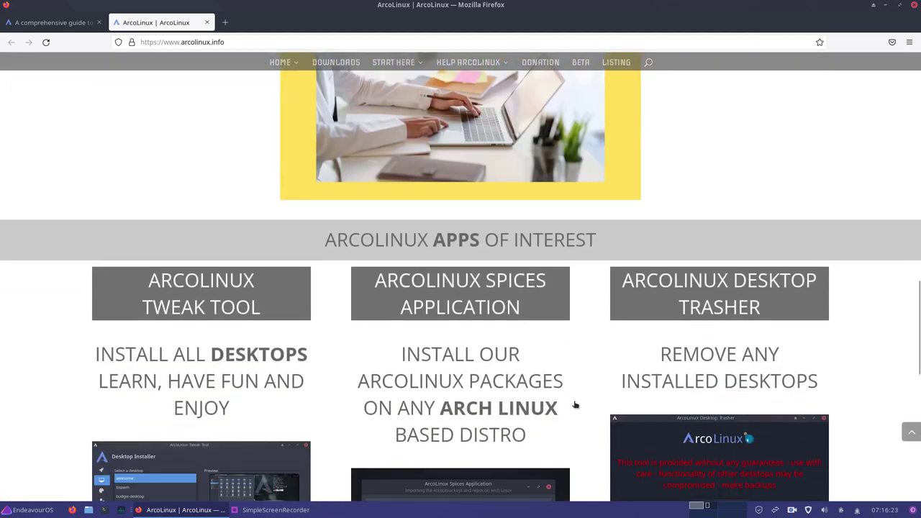
scroll(575, 405, down, 2)
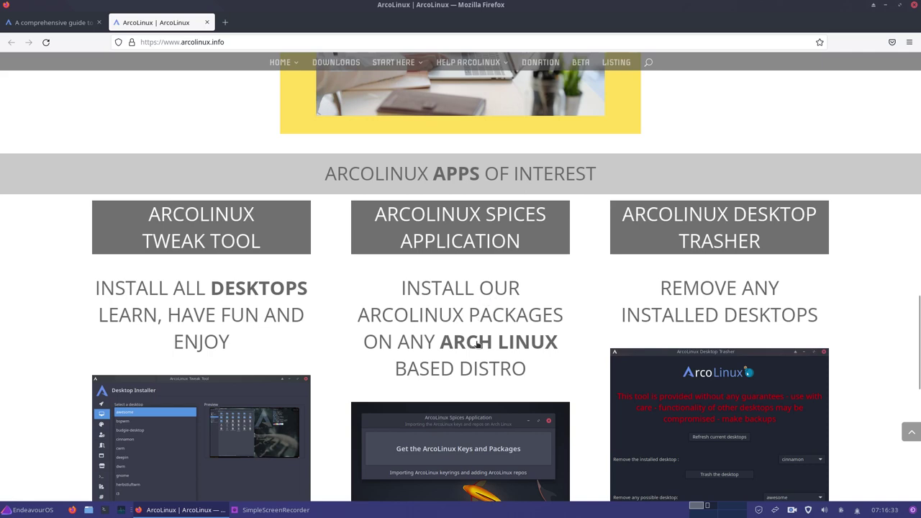
scroll(500, 376, down, 5)
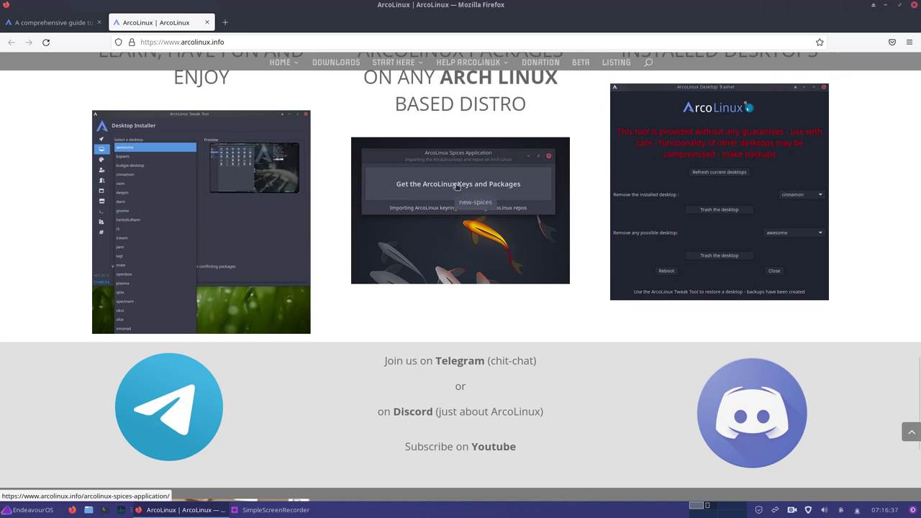
scroll(438, 349, up, 5)
Download the Spices Application package and show it in the Downloads folder.
click(439, 356)
scroll(439, 358, down, 1)
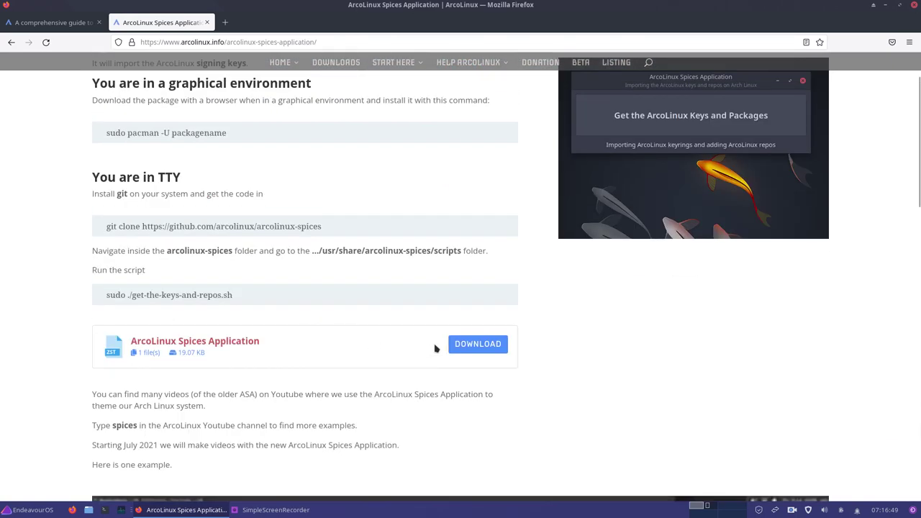
click(469, 345)
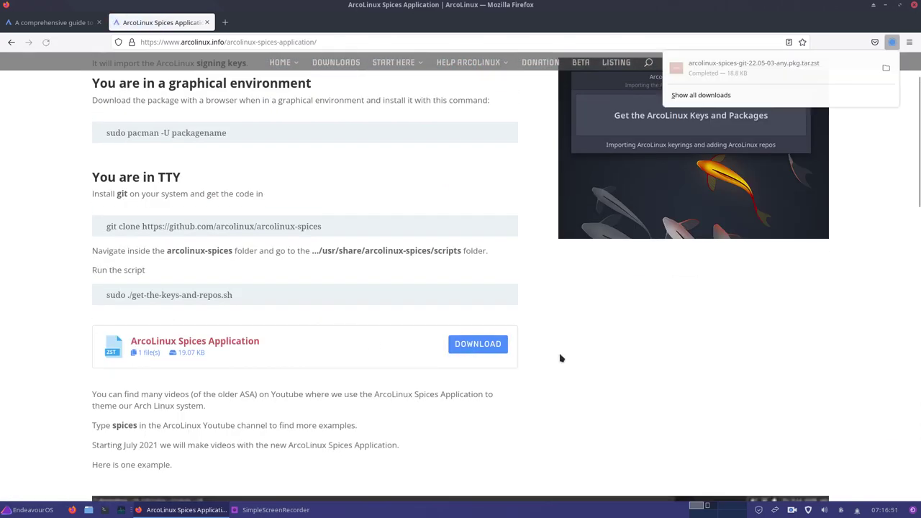
click(886, 68)
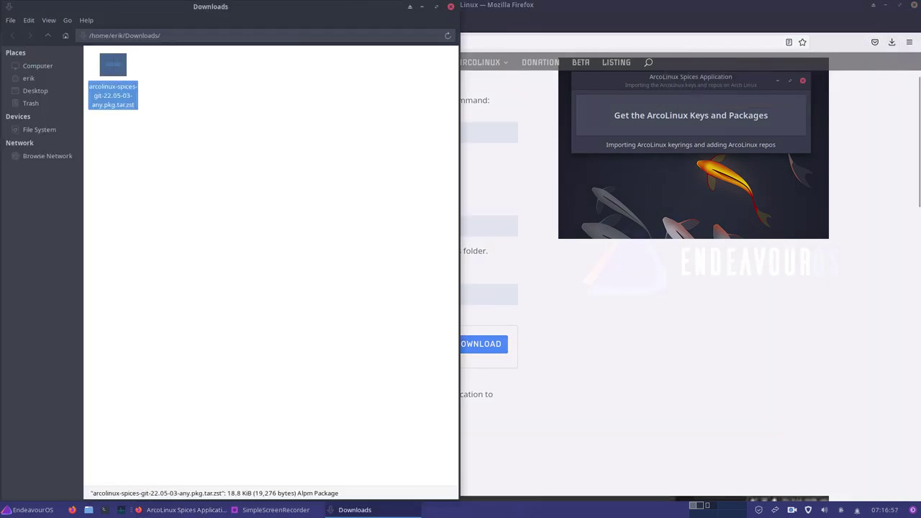
Open a terminal in Downloads and install the arcolinux-spices-git package with sudo pacman -U.
click(883, 5)
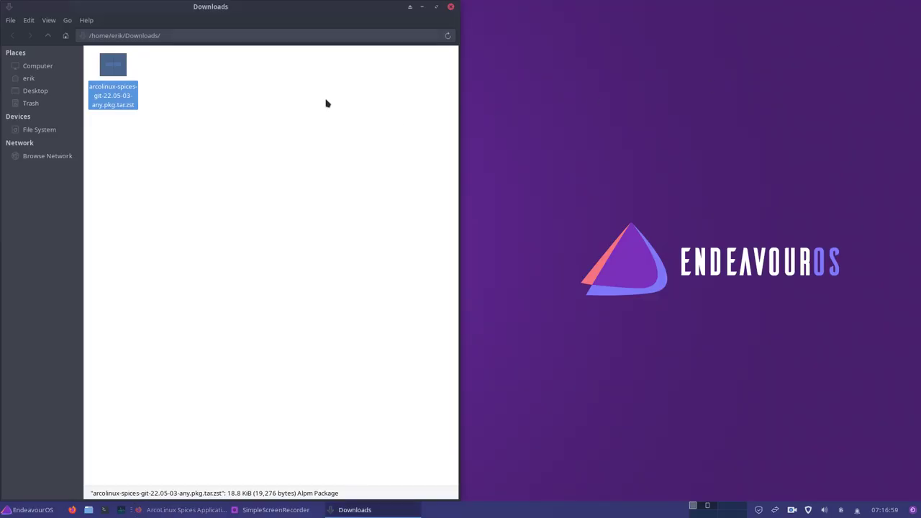
right_click(225, 93)
click(256, 147)
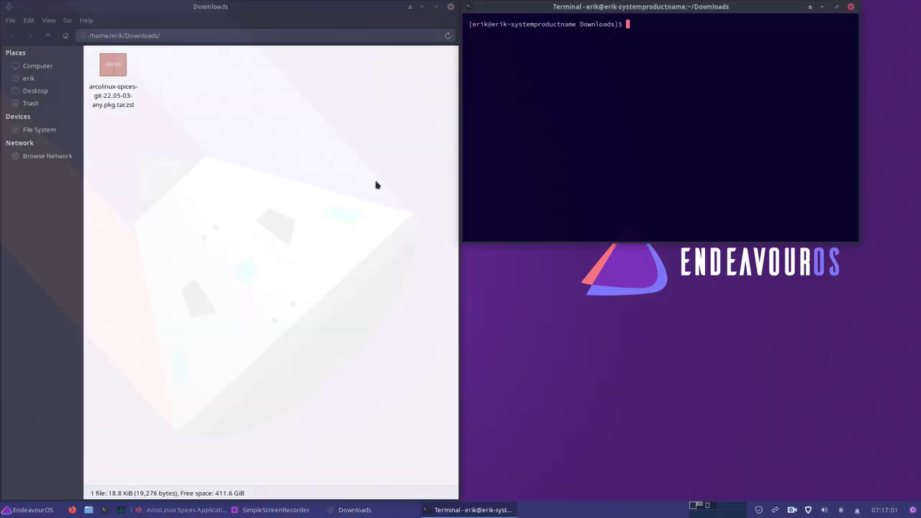
text(sudo pamcan)
key(BackSpace)
key(BackSpace)
key(BackSpace)
key(BackSpace)
text(cman )
text(-U ar)
key(Tab)
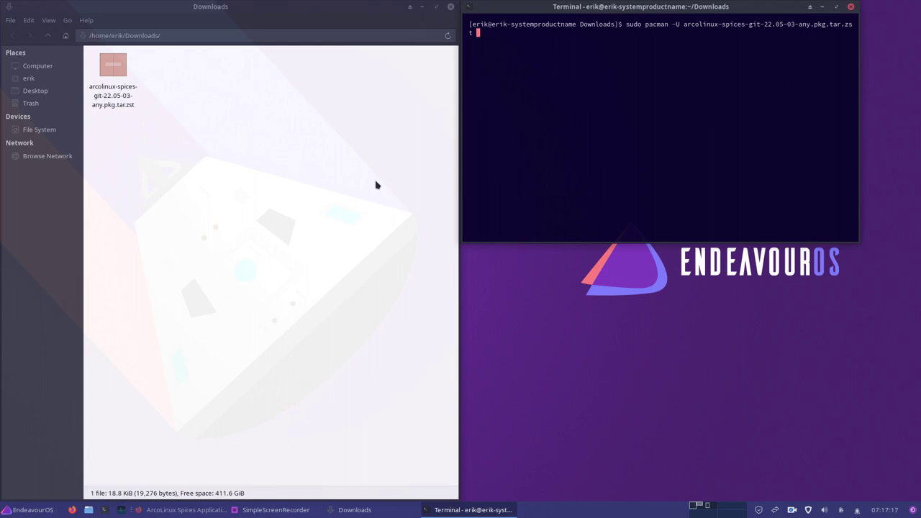
key(Return)
key(Return)
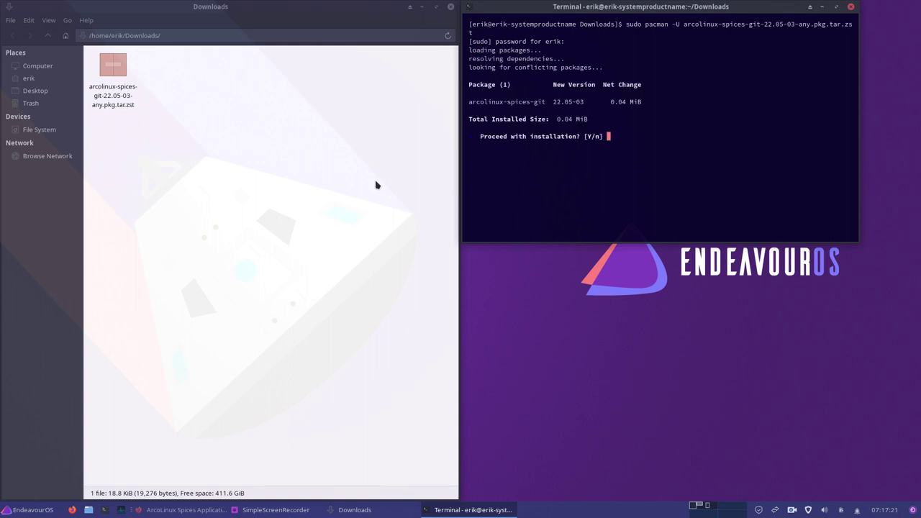
key(Return)
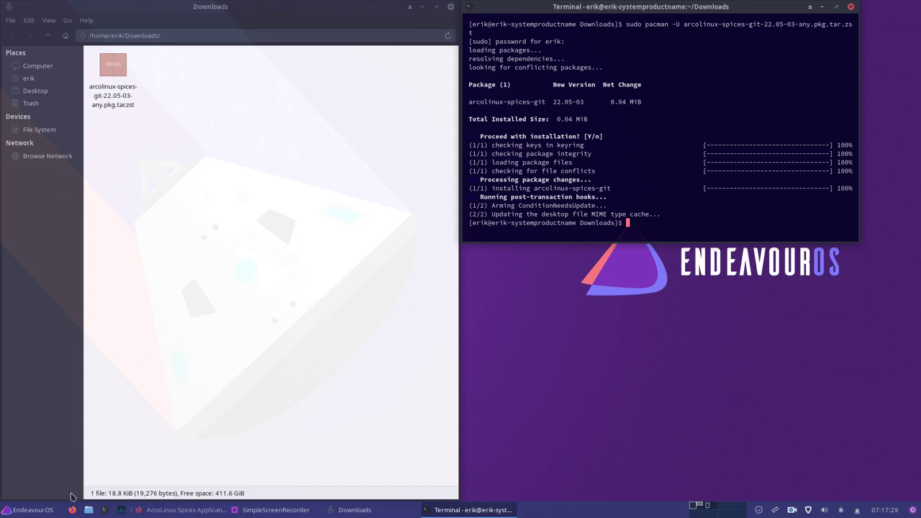
Launch Arcolinux Spices by searching 'spic' in the Whisker menu.
click(26, 511)
text(sp)
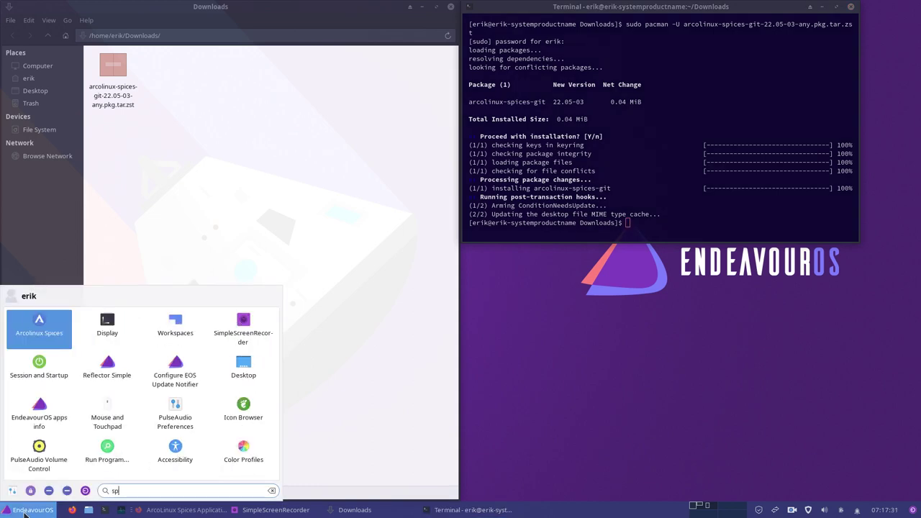
text(ic)
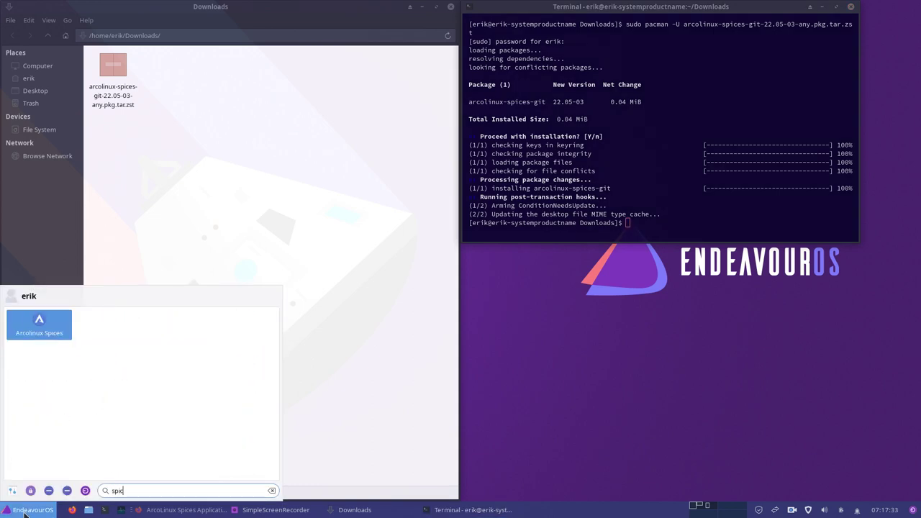
click(39, 321)
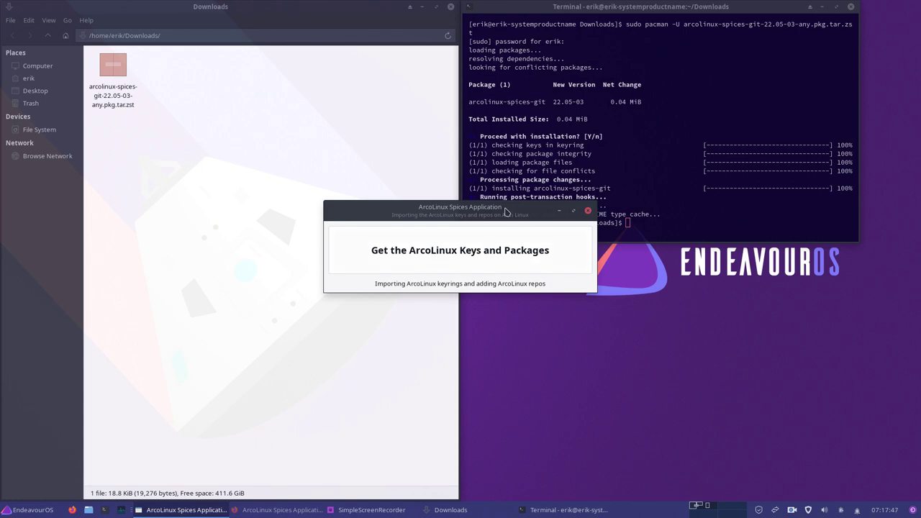
Try 'update', then run sudo pacman -Syyu for a full sync and upgrade.
drag(506, 212, 331, 288)
click(711, 203)
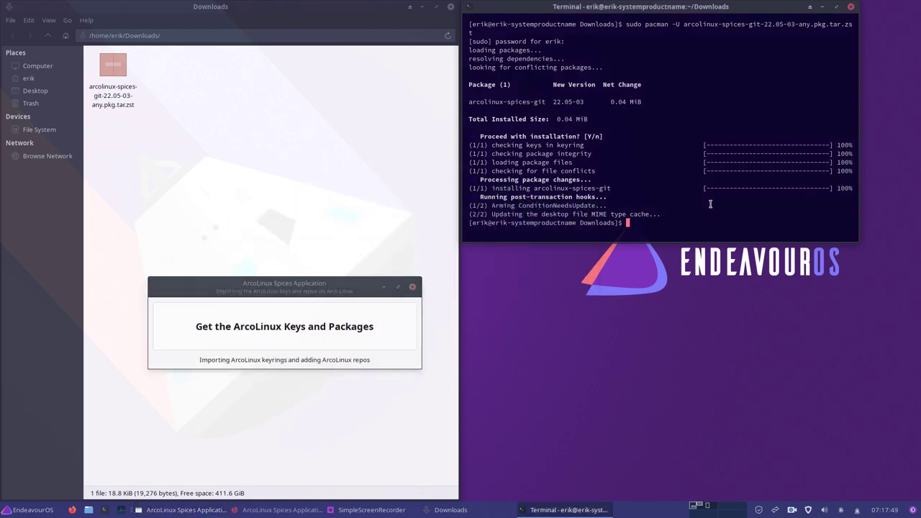
text(update)
key(Return)
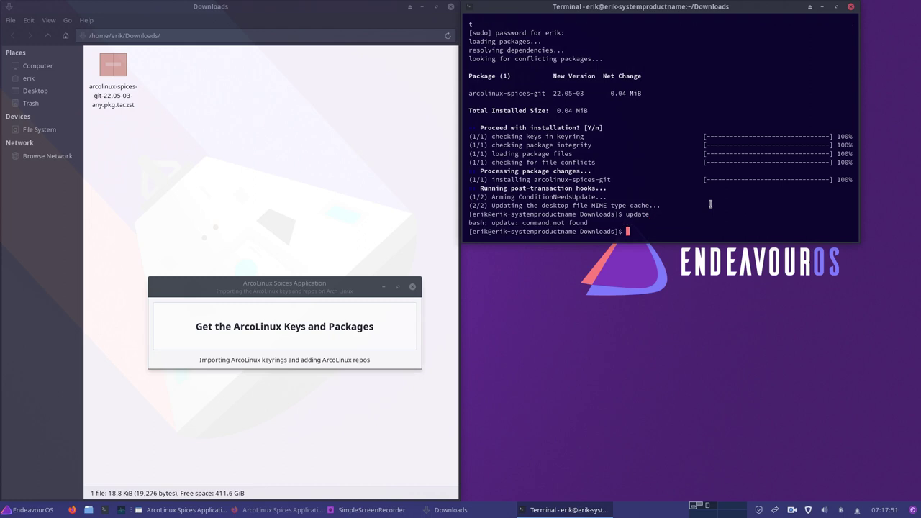
text(sudo pacman -Syyu)
key(Return)
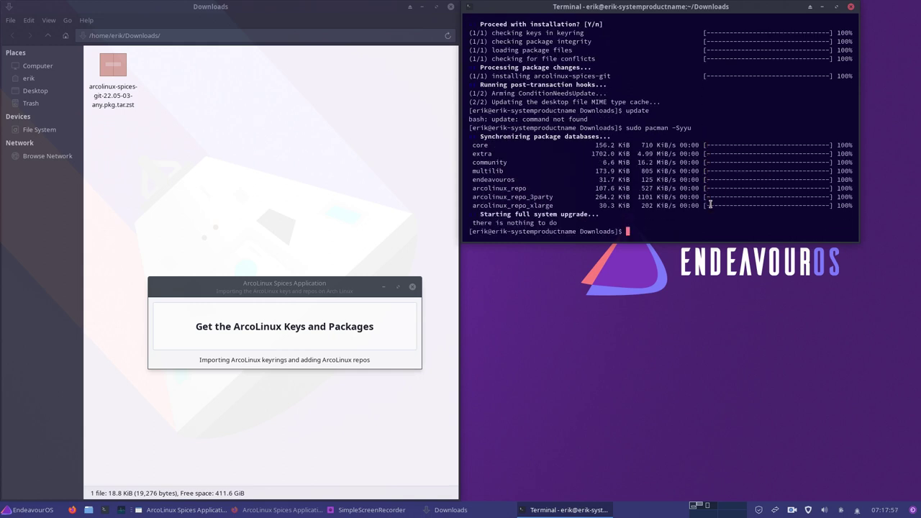
Highlight the three ArcoLinux repo sync lines, then begin typing archlinux-tweak-tool.
drag(569, 206, 465, 184)
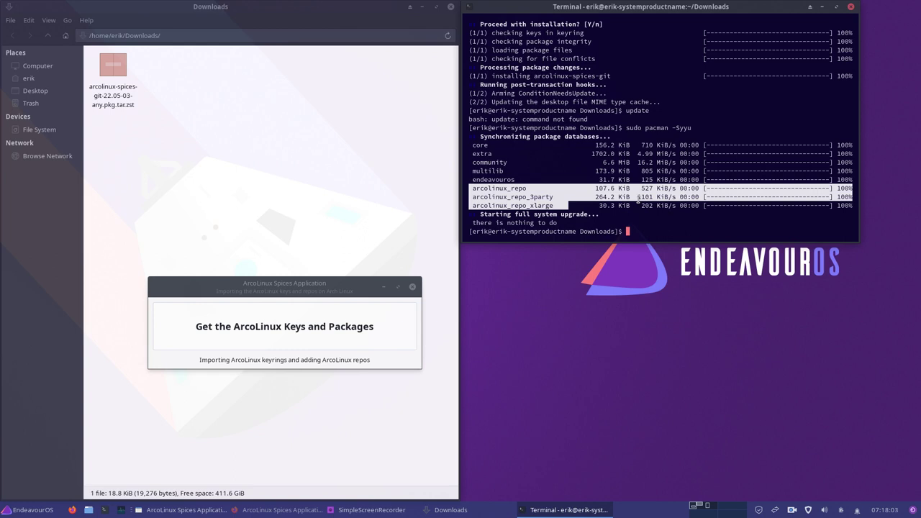
click(647, 214)
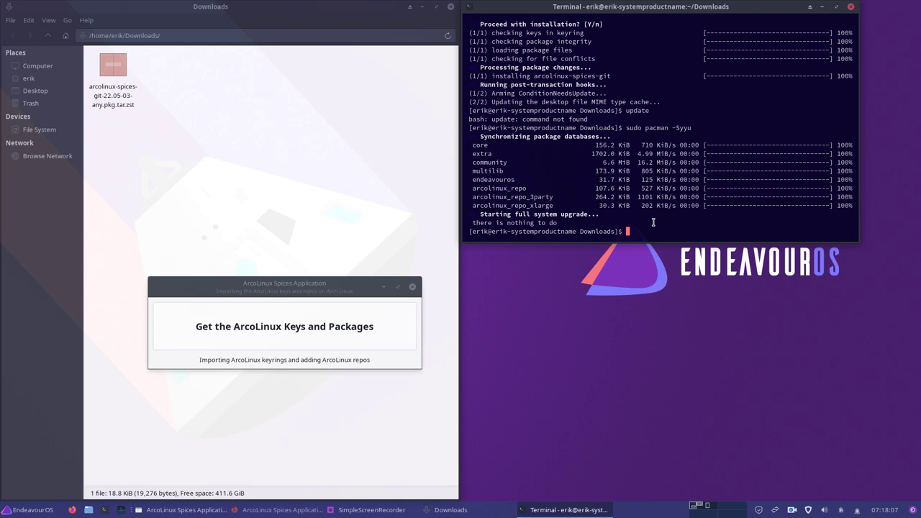
text(ar)
text(chlinux-tw)
Launch archlinux-tweak-tool, authenticate with the password, and show its Pacman tab.
key(Tab)
key(Return)
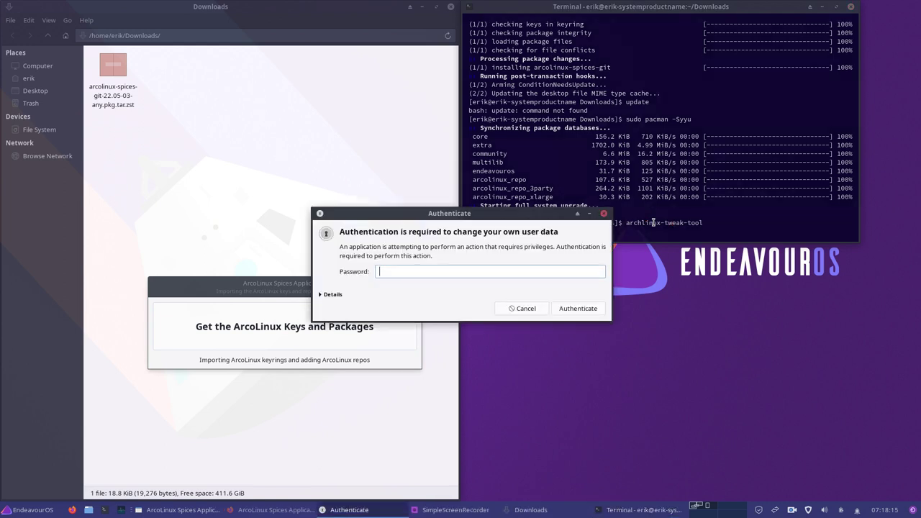
text(xxxx)
key(Return)
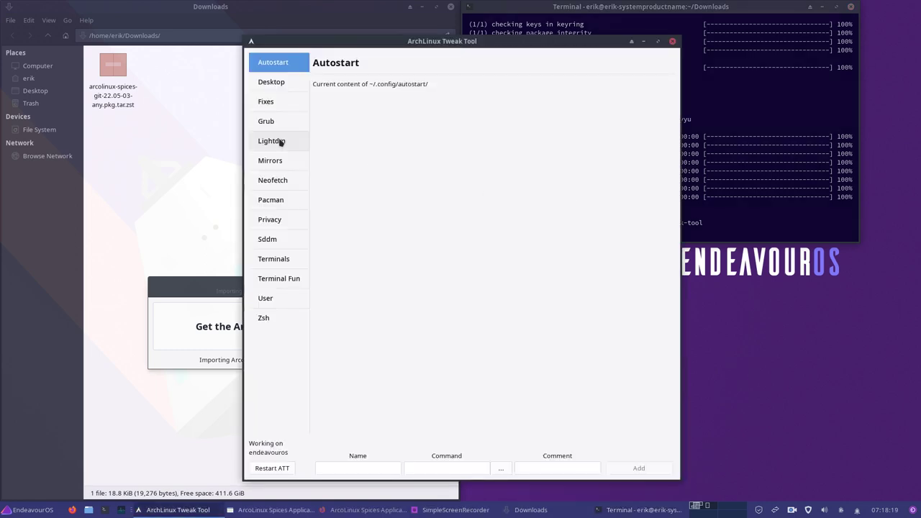
click(283, 199)
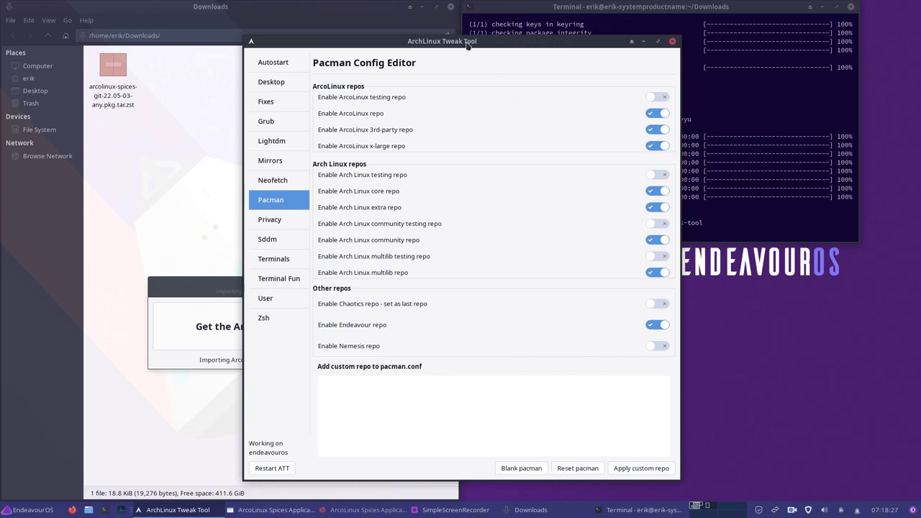
Reset pacman to defaults, restart ATT, and reopen the Pacman tab.
drag(468, 44, 592, 51)
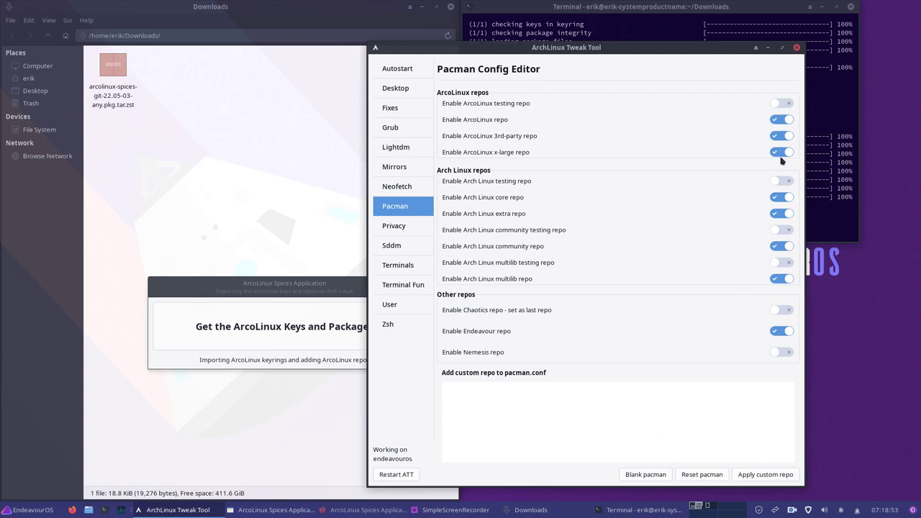
click(718, 475)
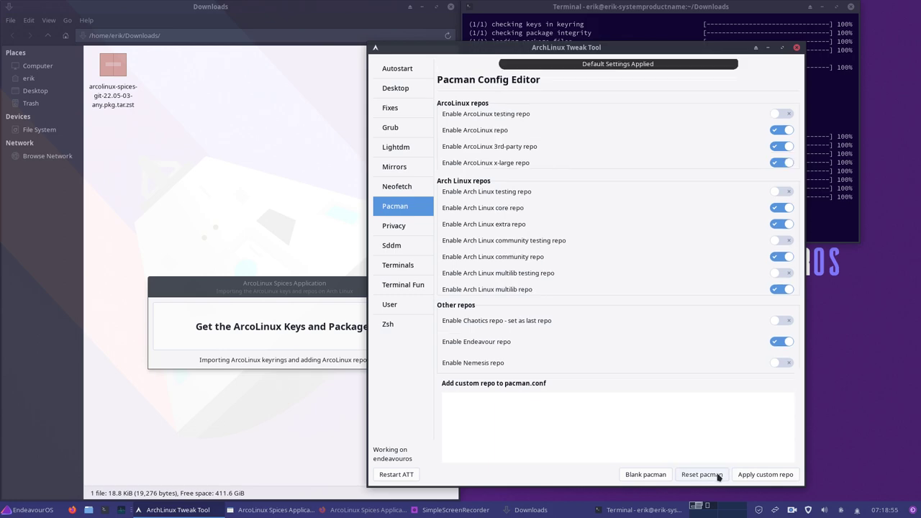
click(409, 474)
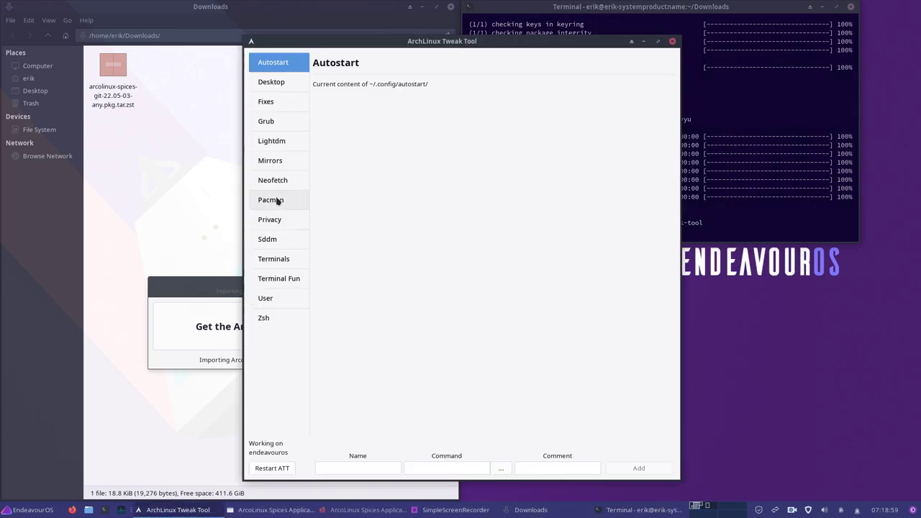
click(272, 200)
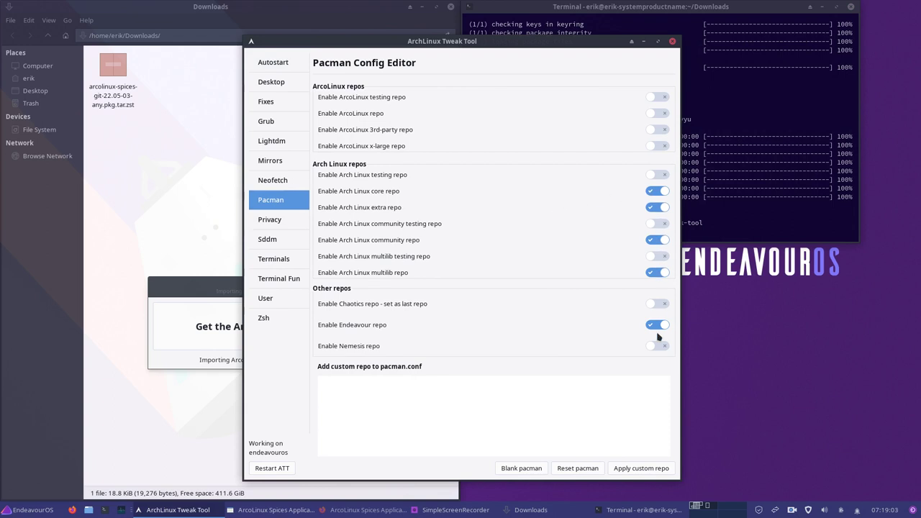
Quit the tweak tool and rerun sudo pacman -Syyu, marking the core-to-endeavouros sync lines.
click(724, 193)
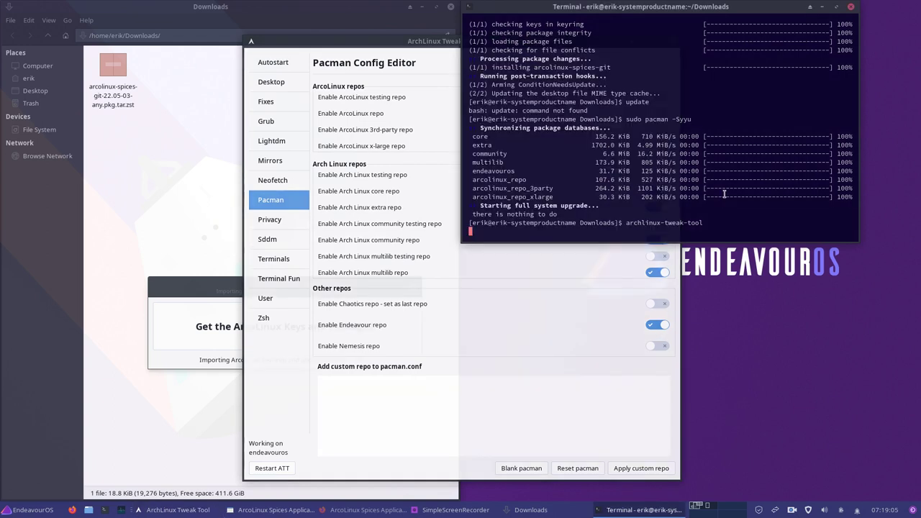
key(ctrl+c)
key(Up)
key(Up)
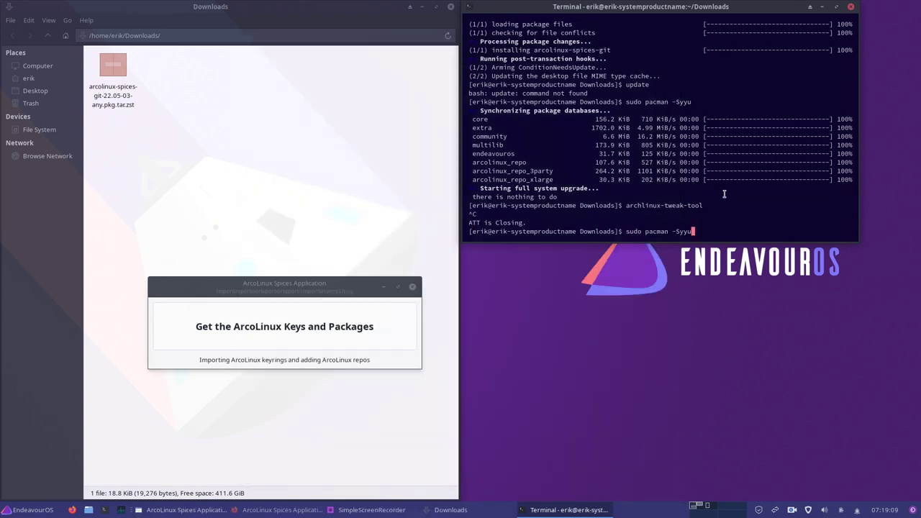
key(Return)
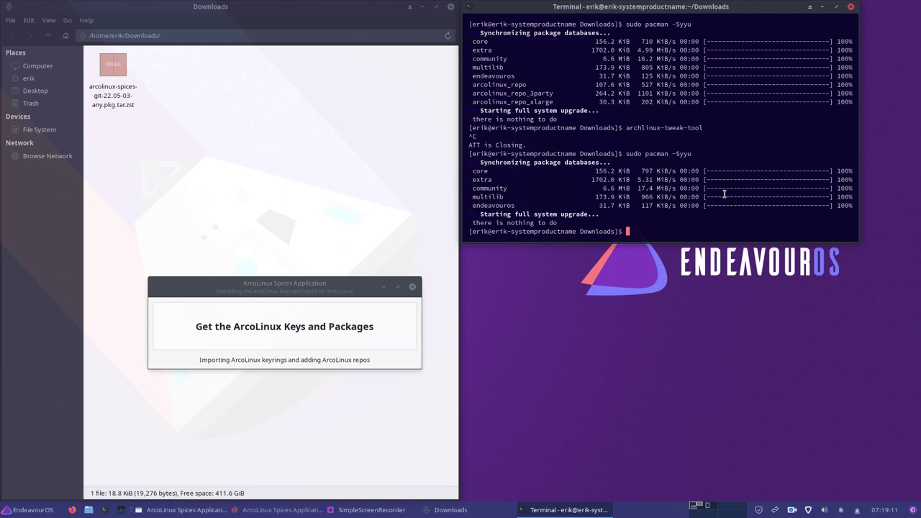
drag(526, 205, 469, 171)
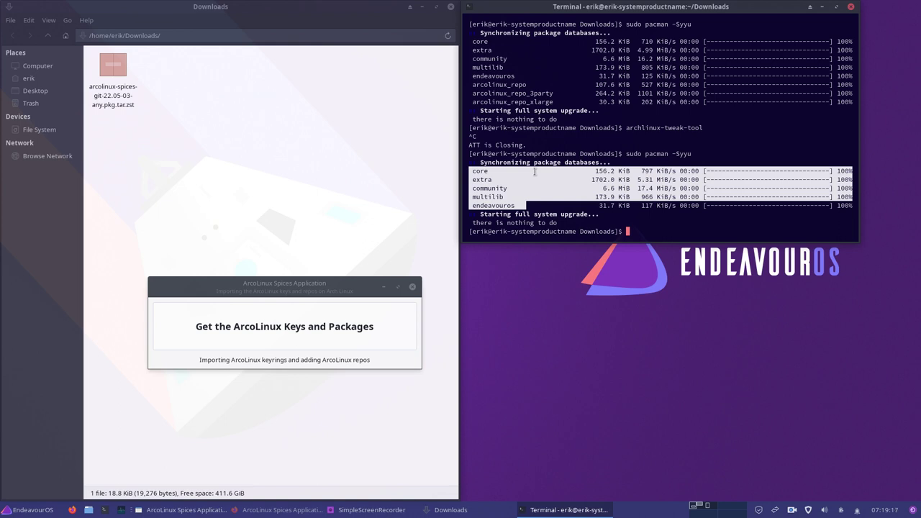
Type a sudo pacman -S spices install command, then cancel it with Ctrl+C.
text(sudo pacman -S arcol)
key(Tab)
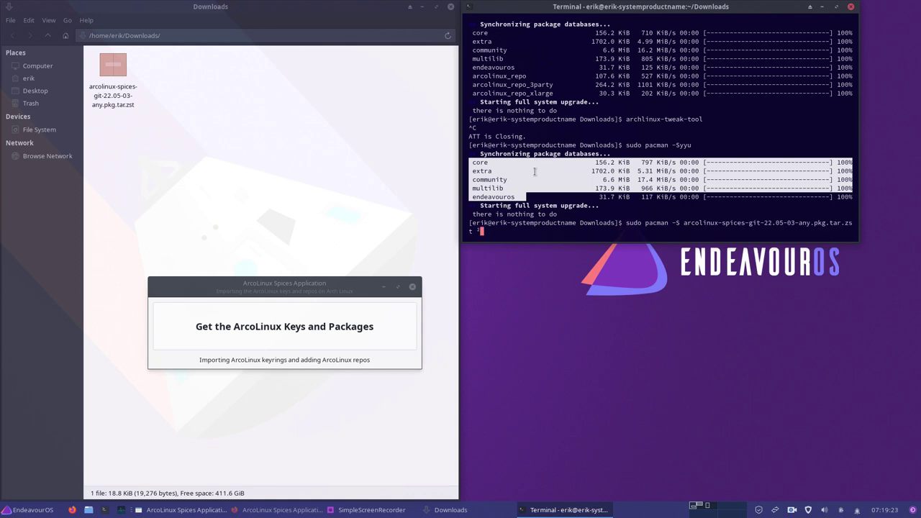
key(BackSpace)
key(BackSpace)
key(BackSpace)
key(BackSpace)
key(BackSpace)
key(ctrl+a)
key(Delete)
key(ctrl+c)
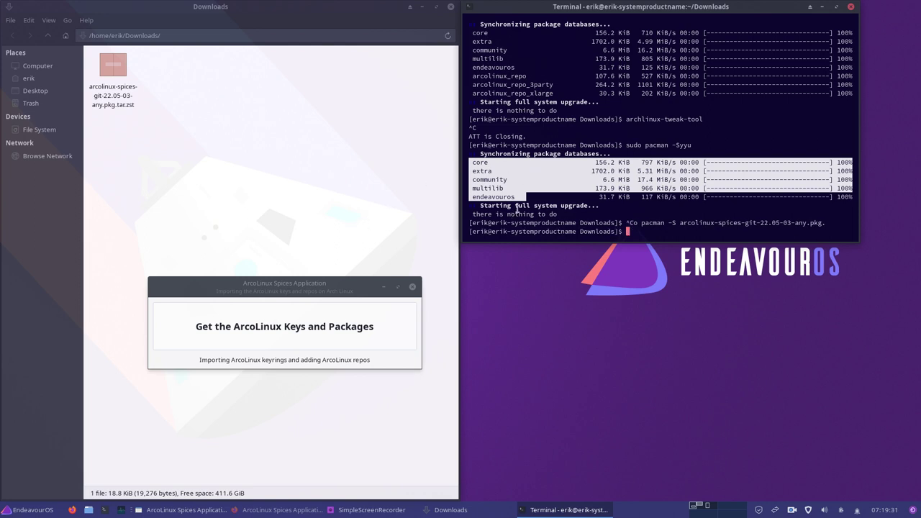
click(516, 339)
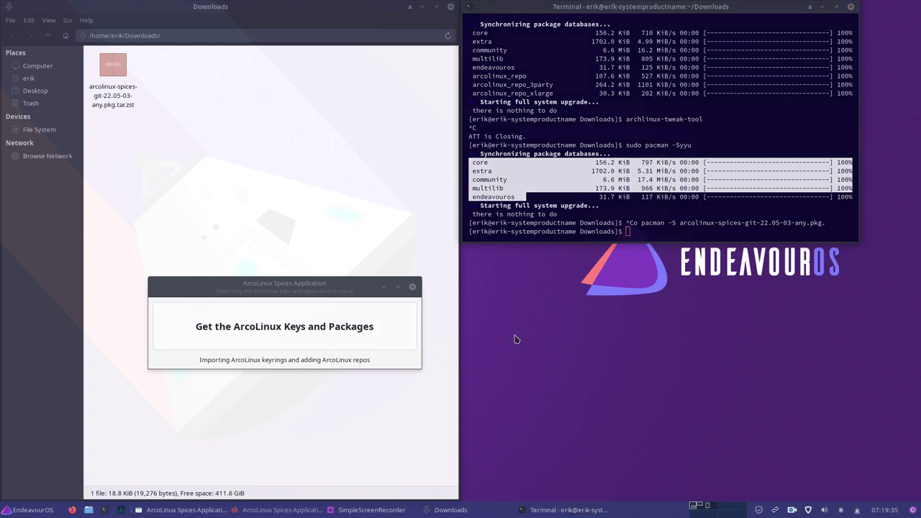
Launch Sublime Text and close the 999-skel.sh tab.
click(32, 510)
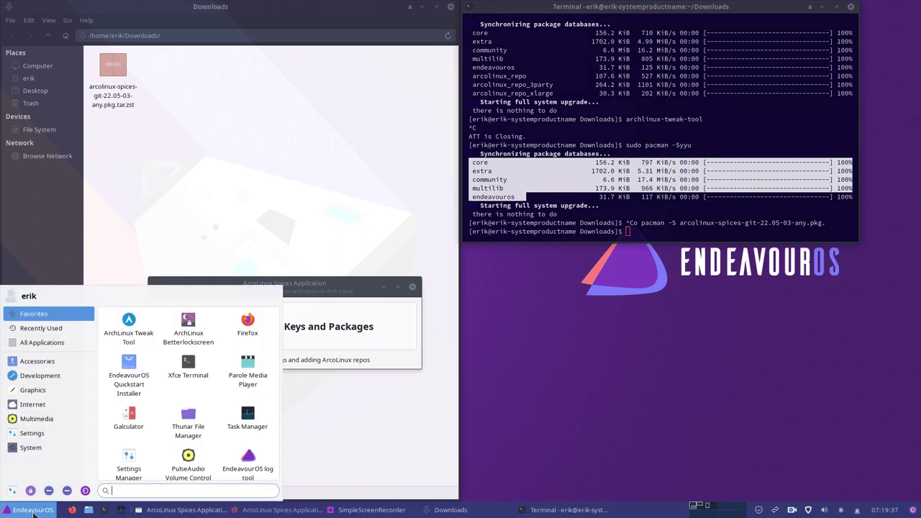
text(sub)
key(Return)
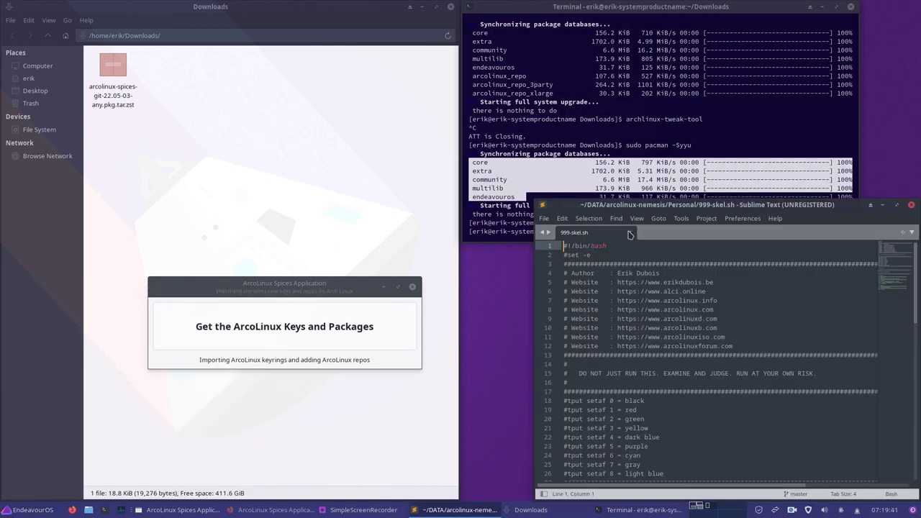
click(629, 233)
Open /etc/pacman.conf through File > Open File.
click(547, 221)
mouse_move(581, 290)
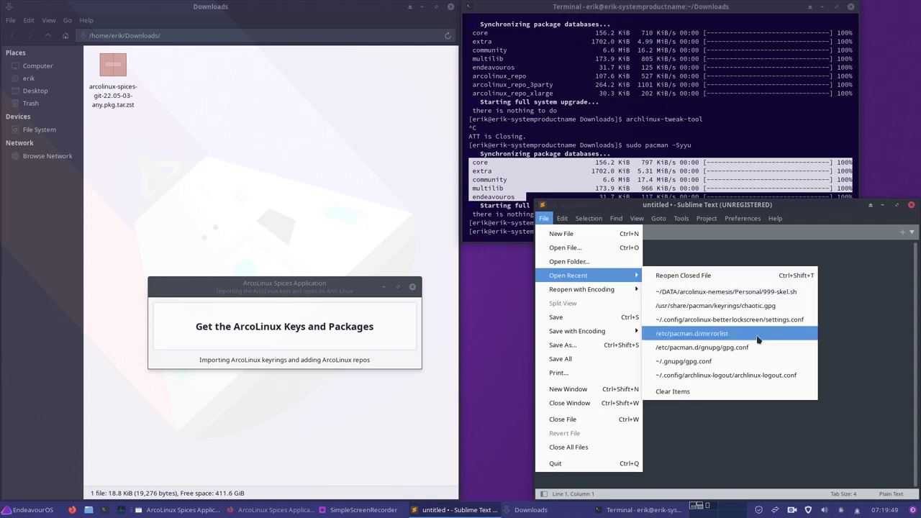
click(564, 248)
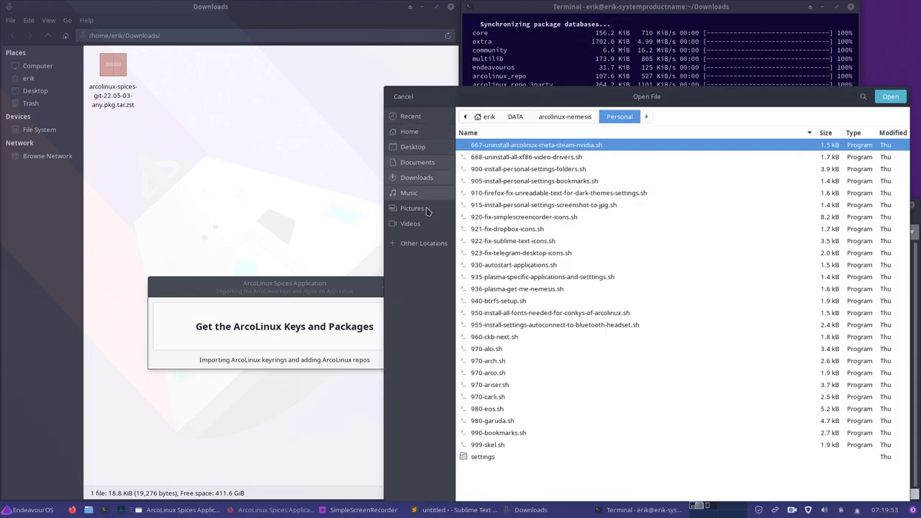
click(432, 245)
click(512, 147)
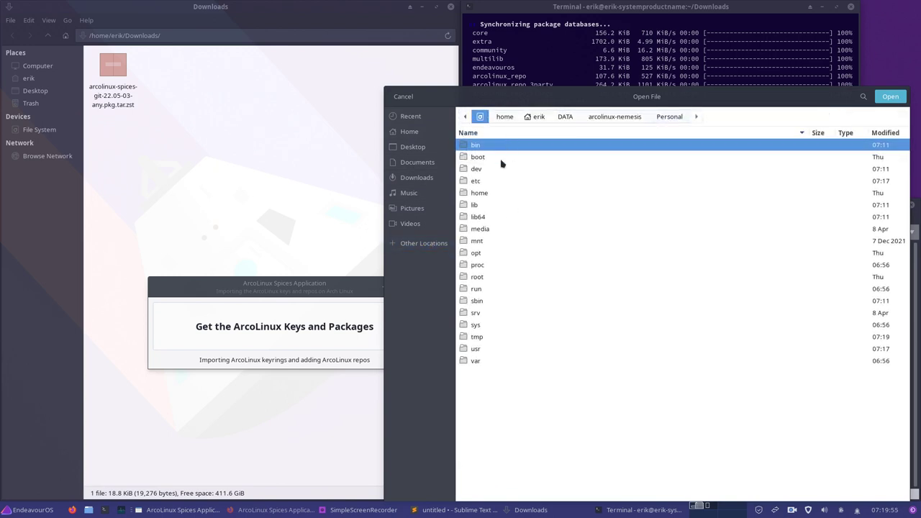
double_click(493, 182)
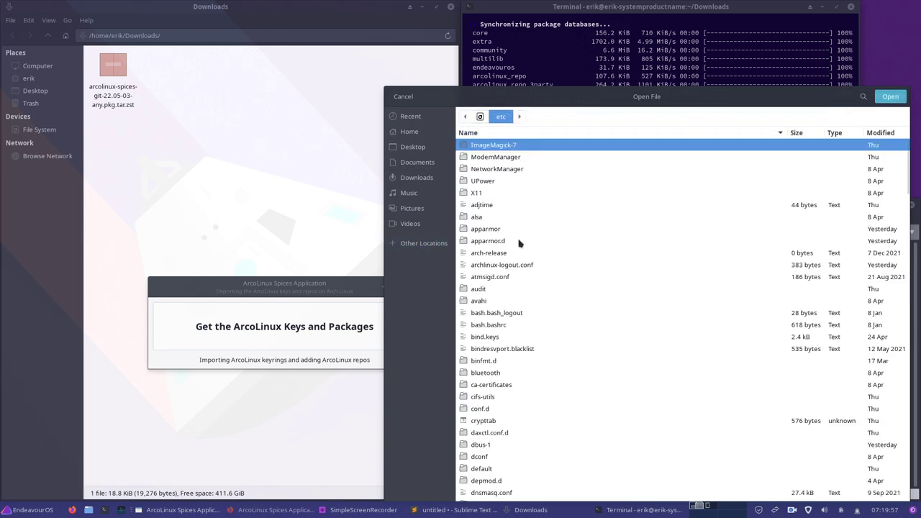
text(pacman.co)
click(566, 147)
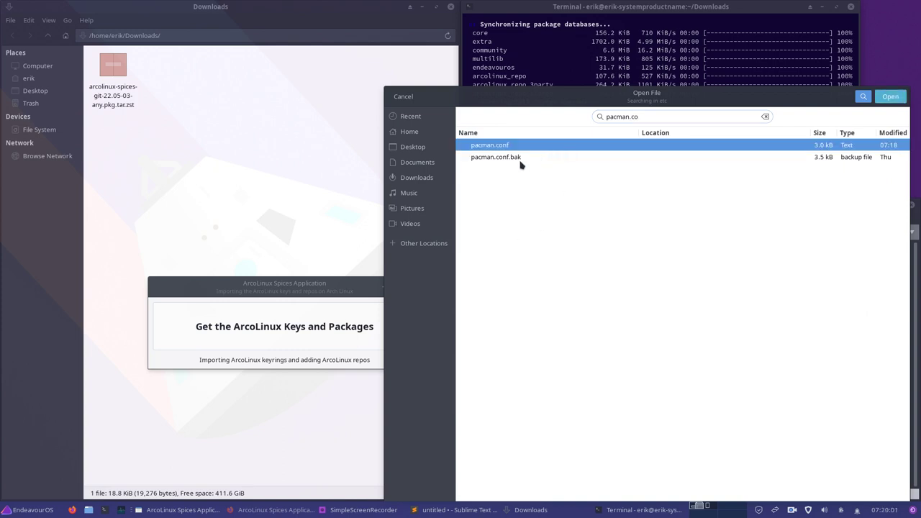
click(890, 96)
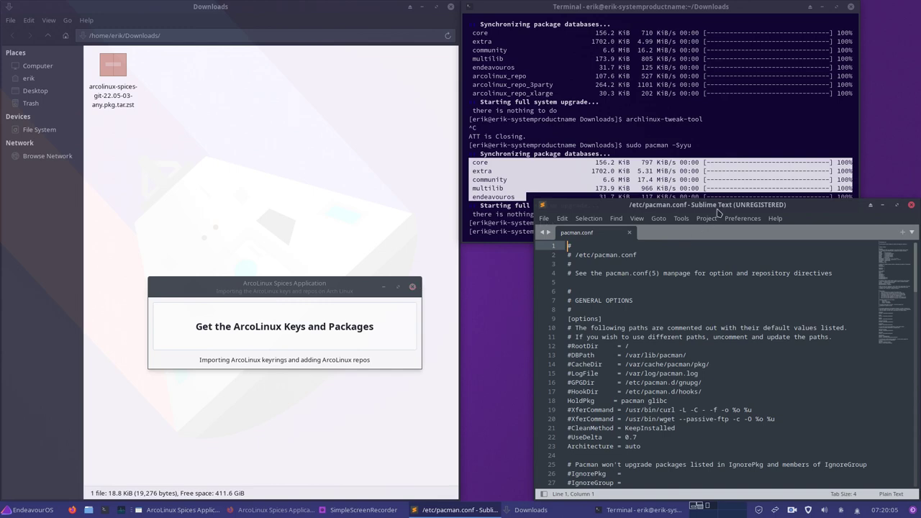
Set pacman.conf syntax to Perl, maximize the editor, and enlarge the text.
drag(716, 205, 667, 133)
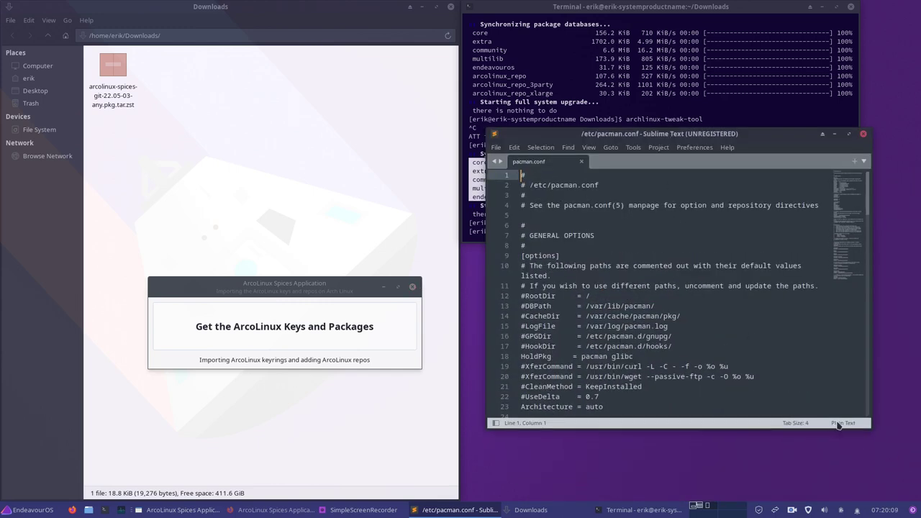
click(839, 425)
scroll(809, 434, down, 5)
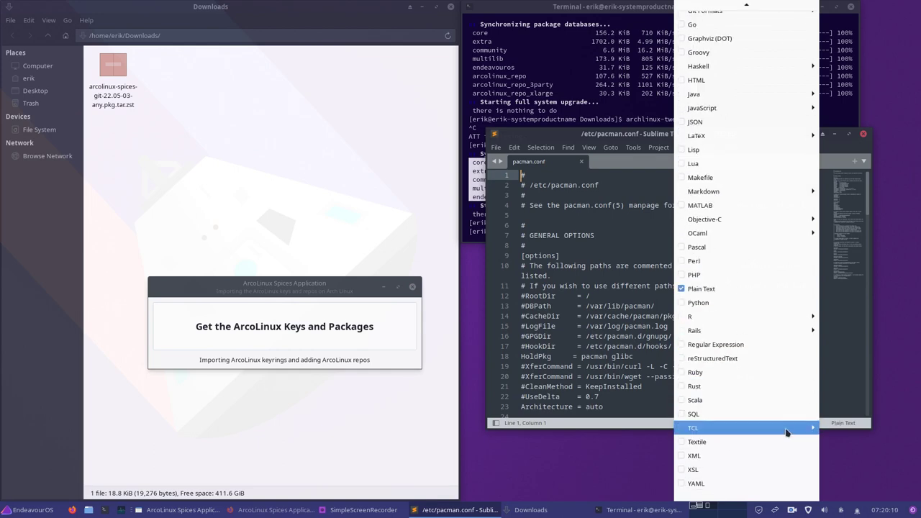
click(724, 261)
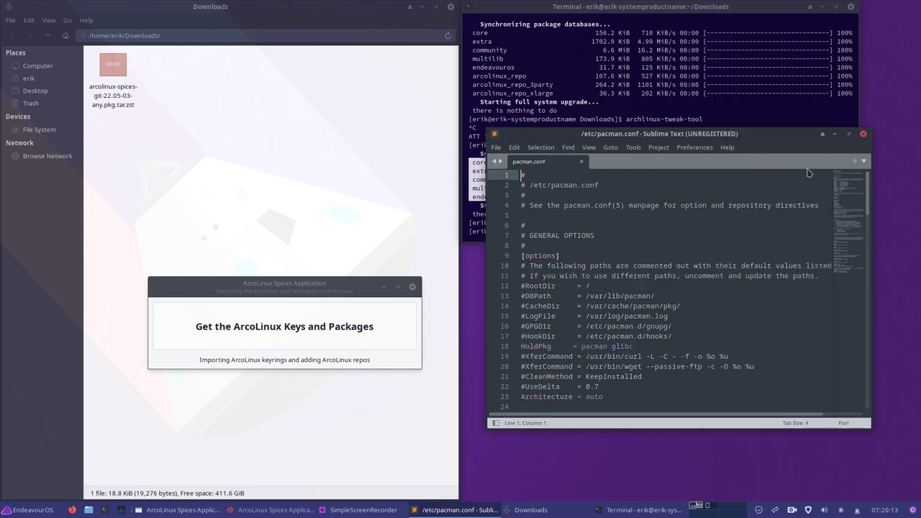
click(850, 134)
key(ctrl+plus)
key(ctrl+plus)
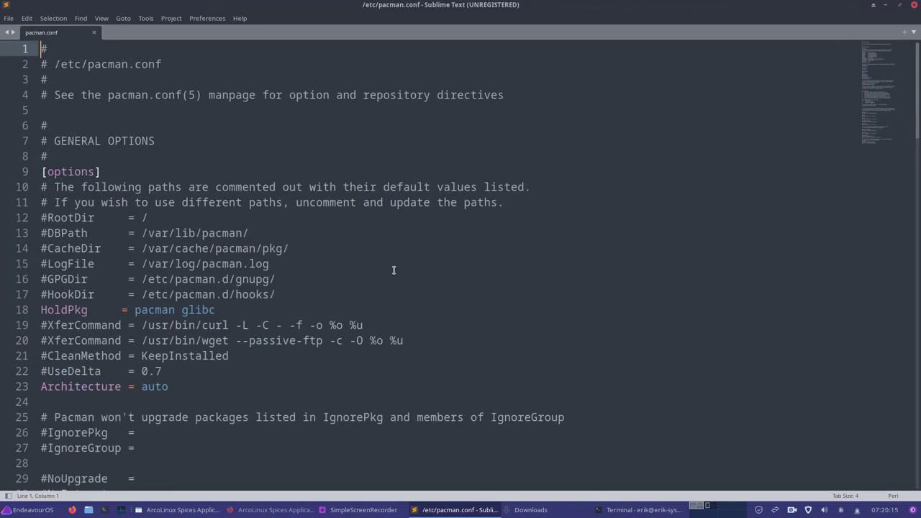
Scroll through pacman.conf, search for 'arcoli', and dock the editor on the right half.
scroll(394, 270, down, 6)
scroll(393, 270, down, 4)
scroll(394, 270, down, 2)
scroll(393, 270, down, 7)
scroll(393, 269, down, 2)
scroll(394, 270, down, 5)
scroll(393, 270, down, 4)
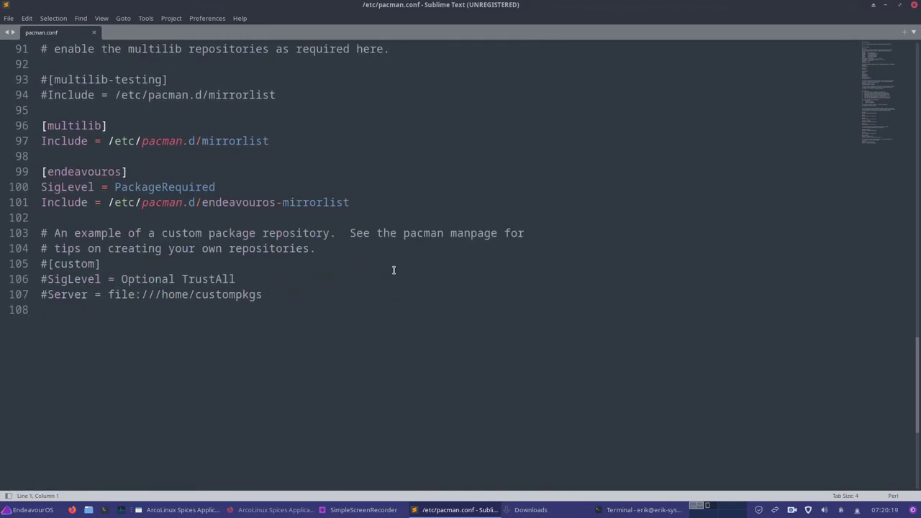
scroll(394, 270, up, 2)
scroll(394, 270, up, 2)
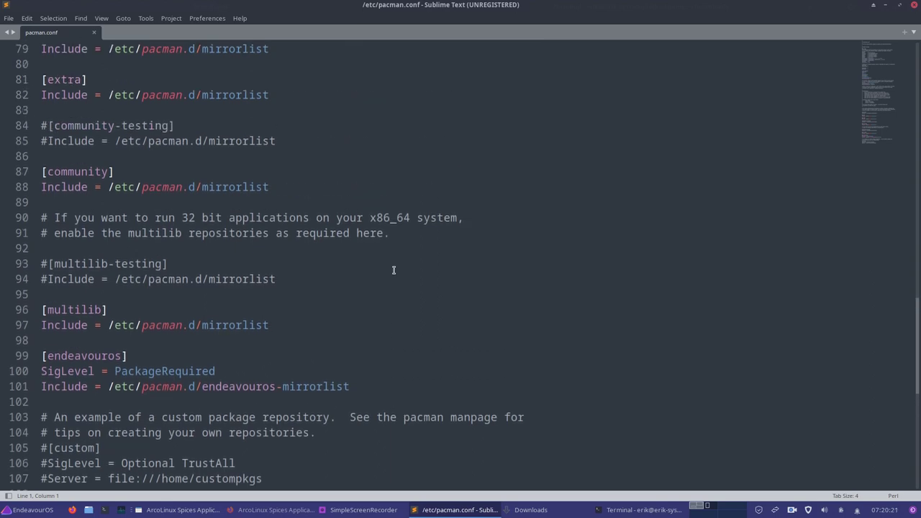
key(ctrl+f)
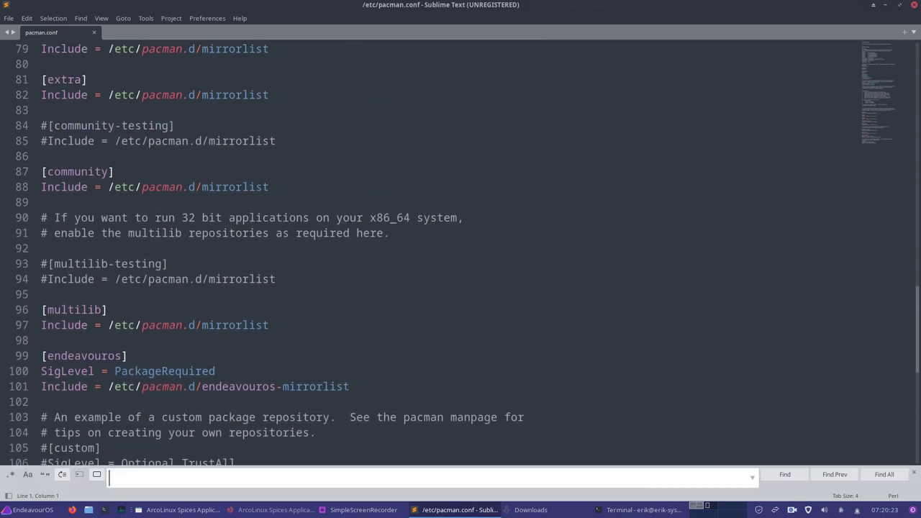
text(arco)
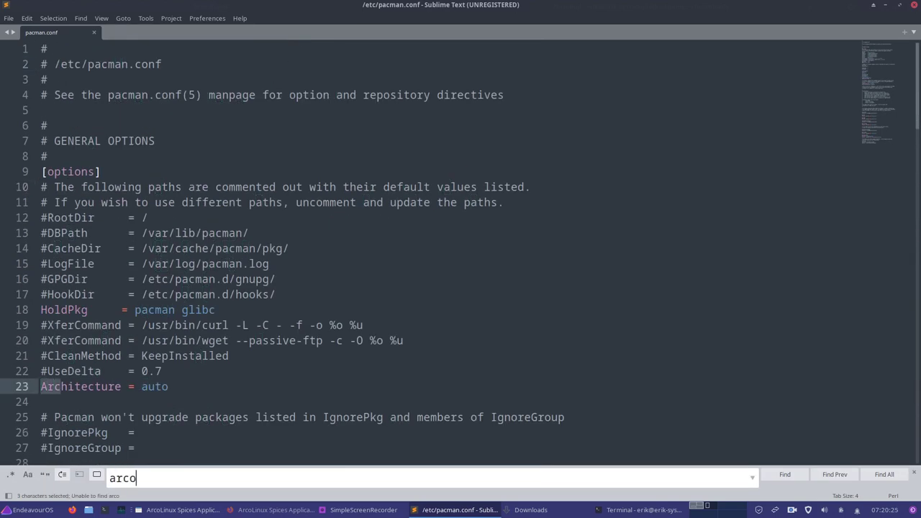
text(li)
drag(392, 7, 919, 270)
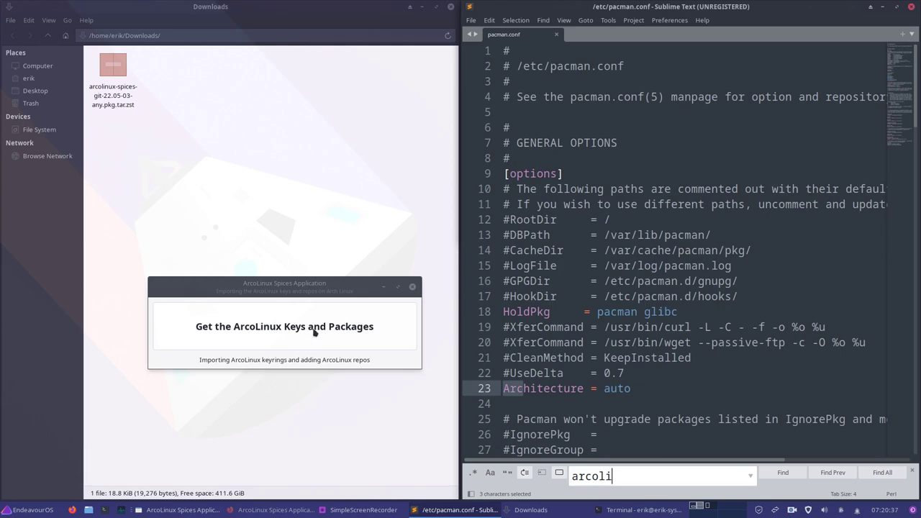
Scroll through pacman.conf and place the cursor at the file's end.
click(709, 327)
scroll(708, 327, down, 1)
scroll(708, 327, down, 20)
scroll(708, 327, up, 5)
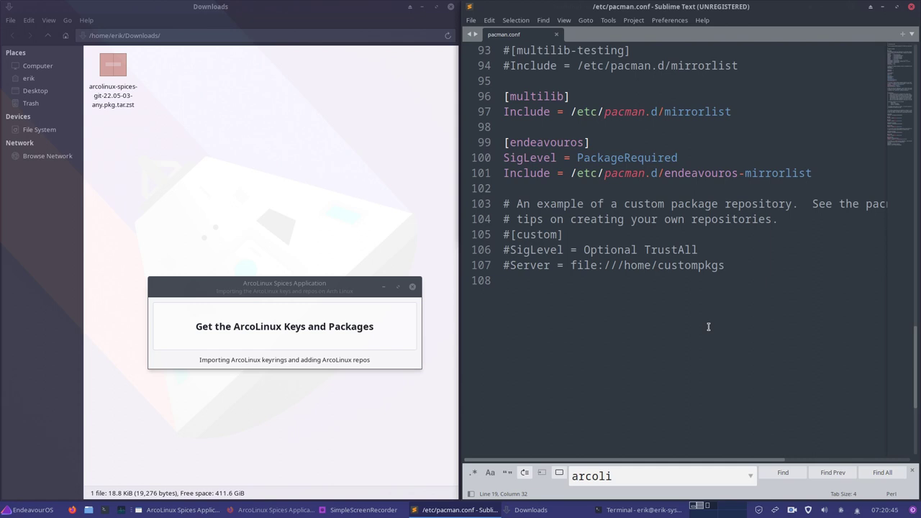
click(595, 284)
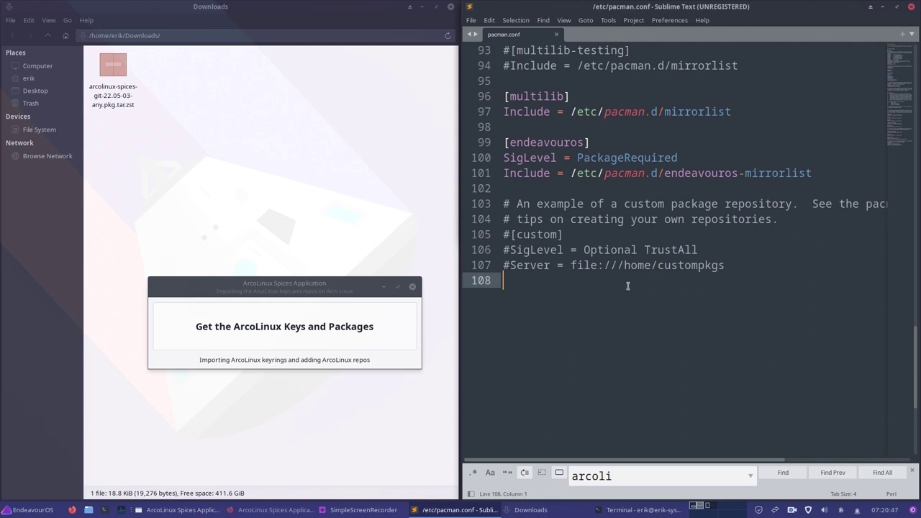
Get the ArcoLinux keys and packages in Spices, authenticating with the password.
click(287, 332)
text(••••)
key(Return)
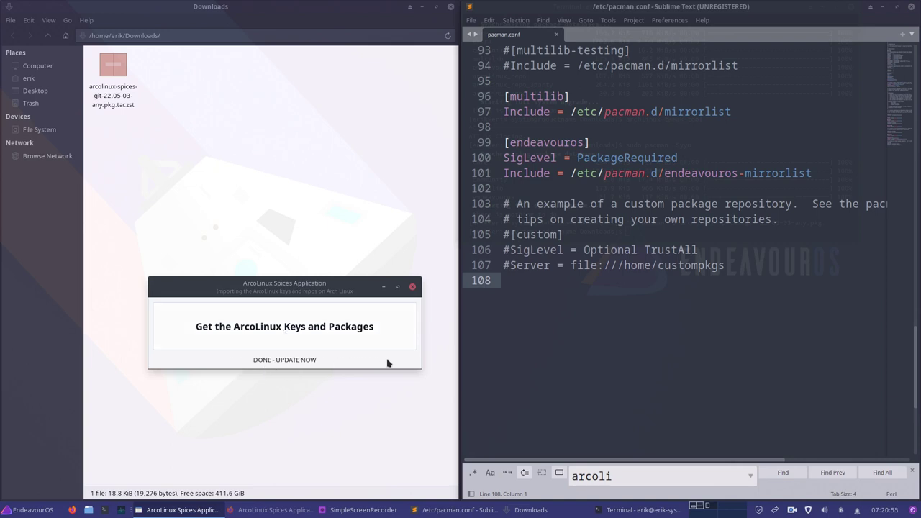
Unindent the new arcolinux repo lines 109–123 in pacman.conf and save with admin authentication.
click(609, 340)
scroll(801, 325, down, 1)
scroll(802, 324, down, 3)
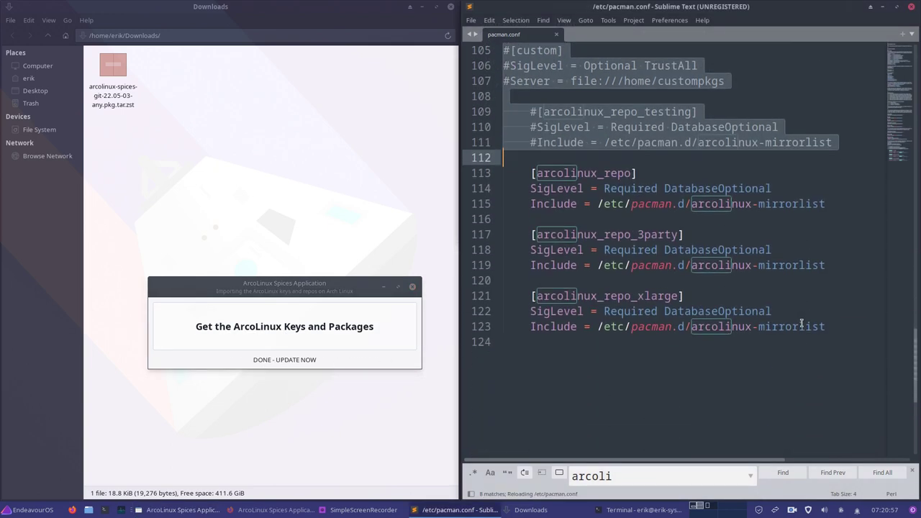
scroll(802, 324, up, 1)
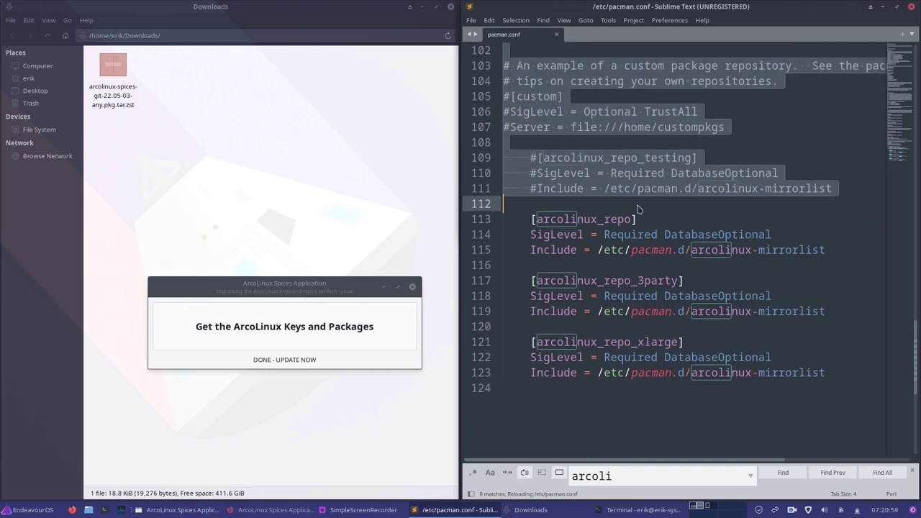
click(611, 188)
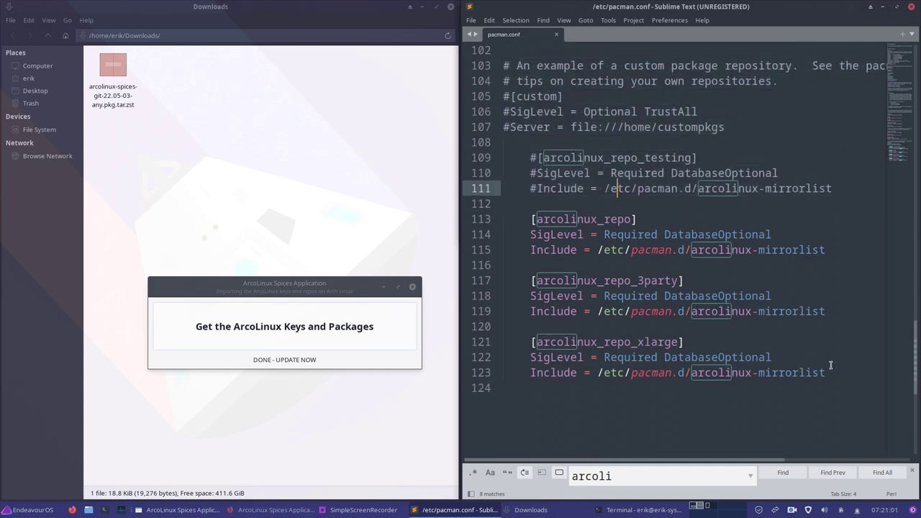
drag(829, 368, 469, 158)
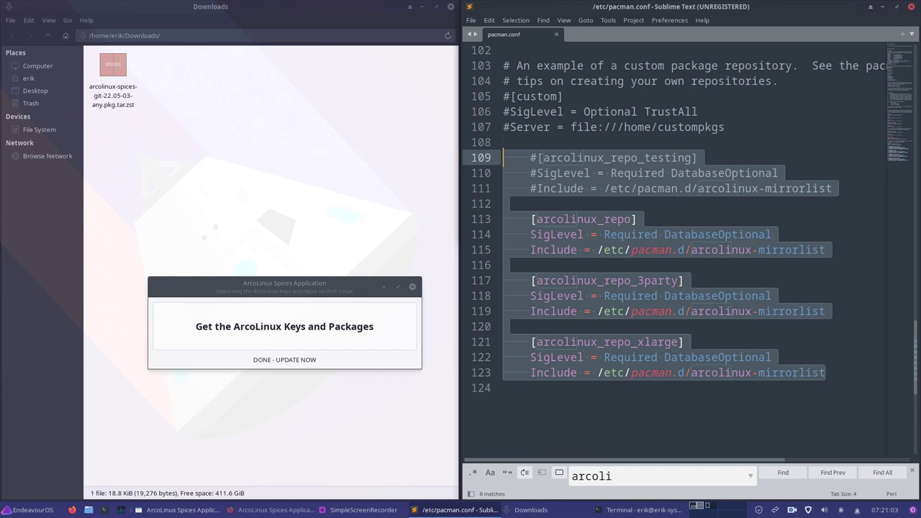
key(shift+Tab)
click(612, 264)
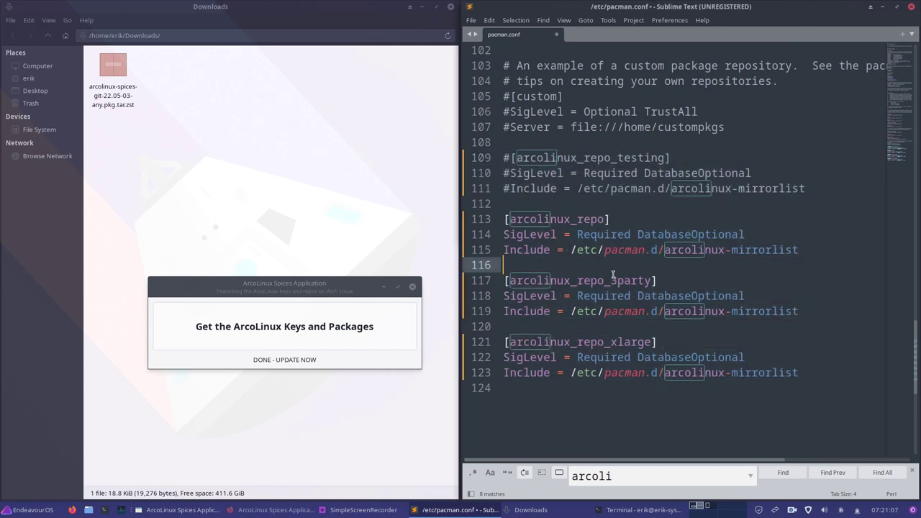
key(ctrl+s)
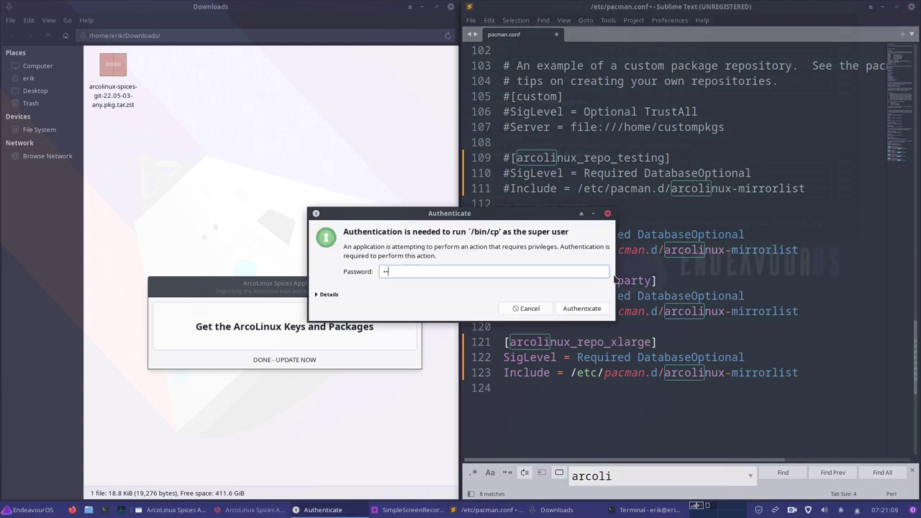
key(Return)
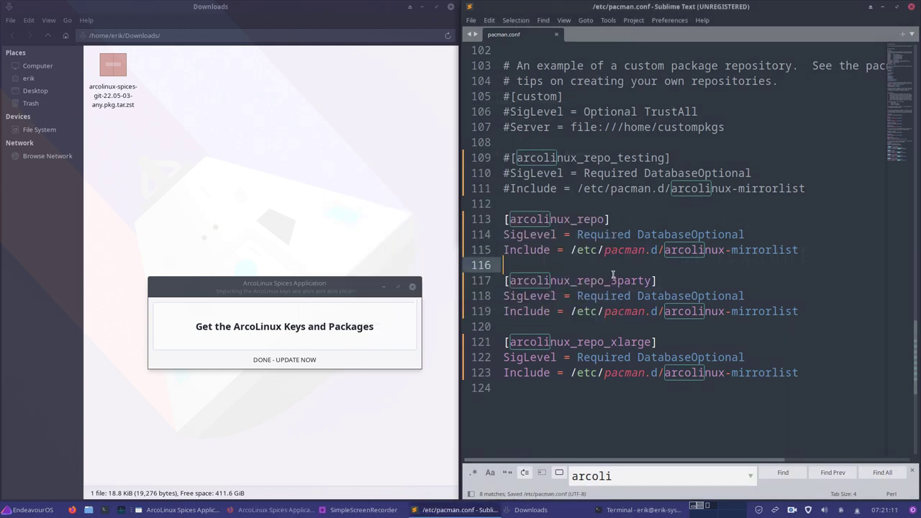
Run 'sudo pacman -Syyu' to sync the arcolinux repos, then install arcolinux-wallpapers-git.
click(884, 7)
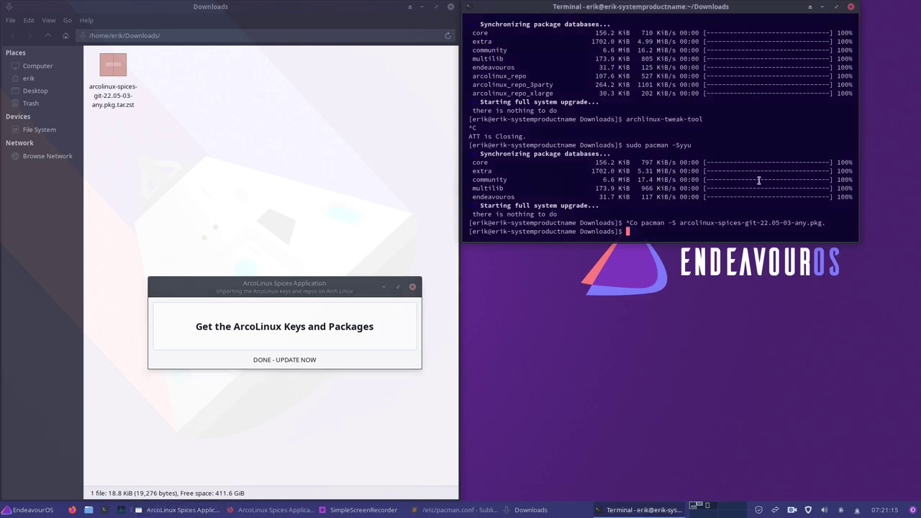
text(sudo pacman -Syyu)
key(Return)
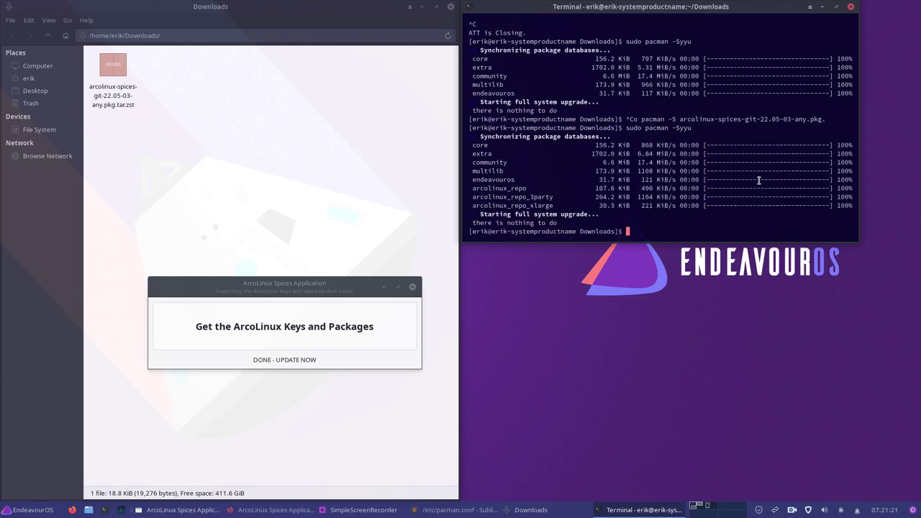
text(sudo pacman)
text(-S arcolinux)
text(-wallpapers-i)
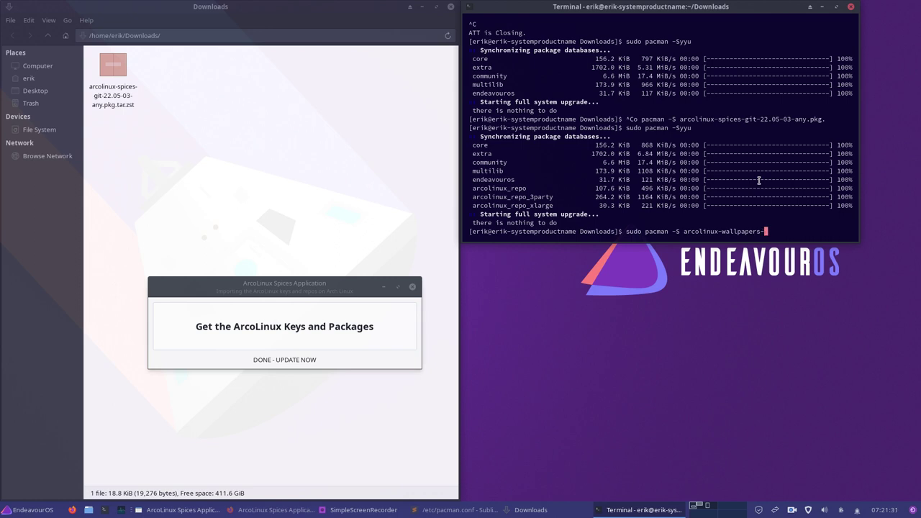
text(it)
key(Return)
key(Return)
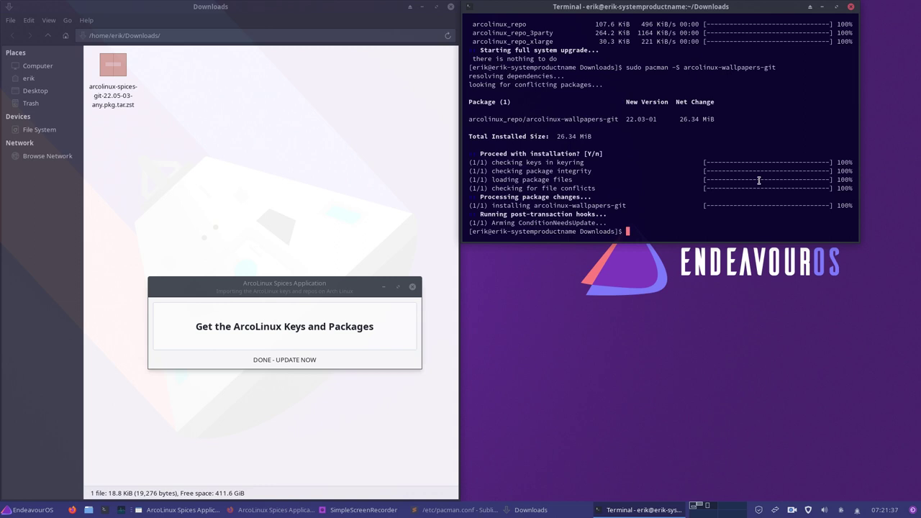
Close the finished Spices app with DONE - UPDATE NOW and start typing 'get-nem' in the terminal.
click(239, 351)
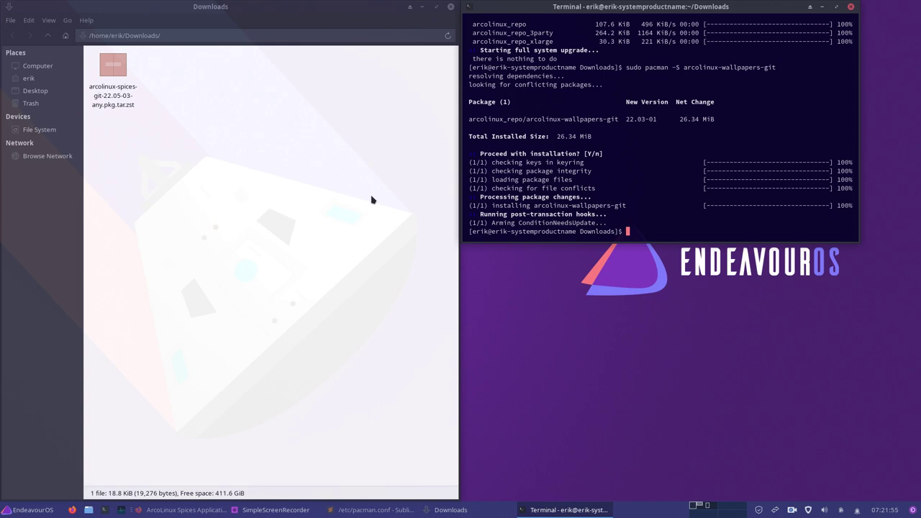
text(get-nem)
Load github.com/erikdubois/arcolinux-nemesis in a new Firefox tab and look over its listing.
click(186, 510)
click(225, 23)
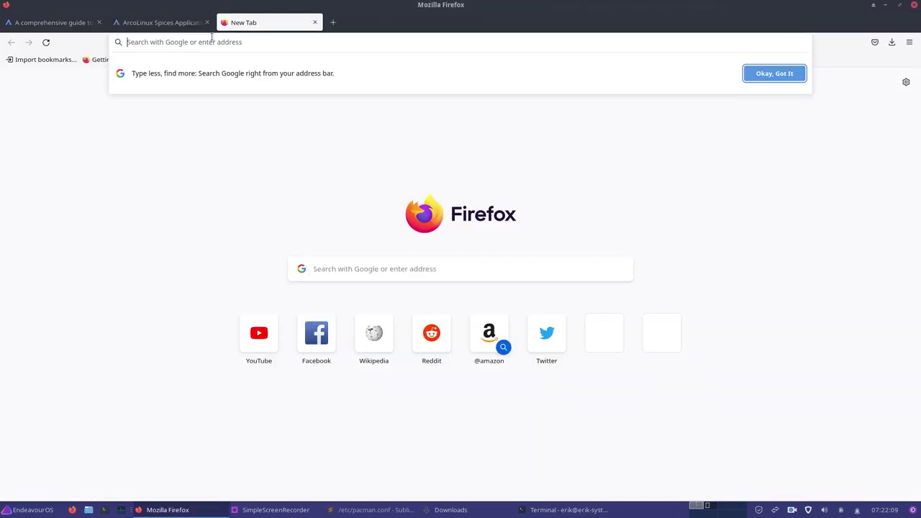
text(githu)
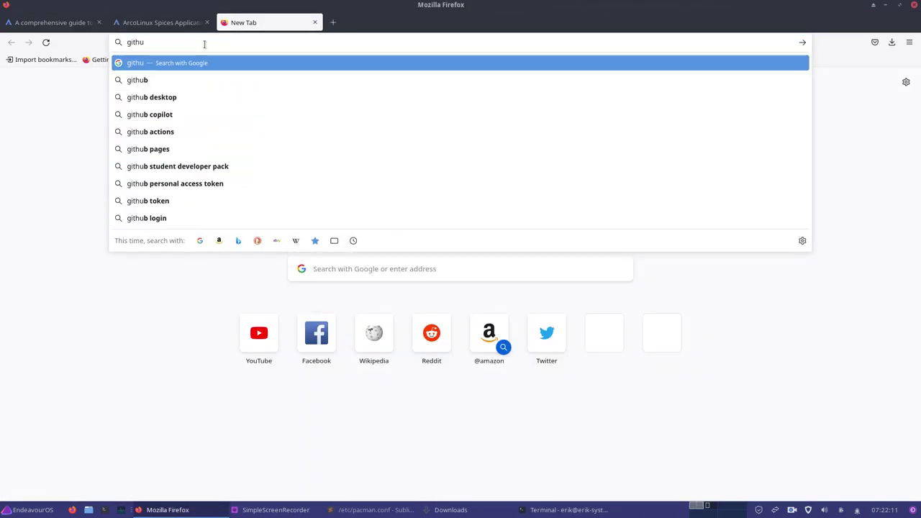
text(b.com/erikl)
key(BackSpace)
text(dubois/arcolinux-nemesis)
key(Return)
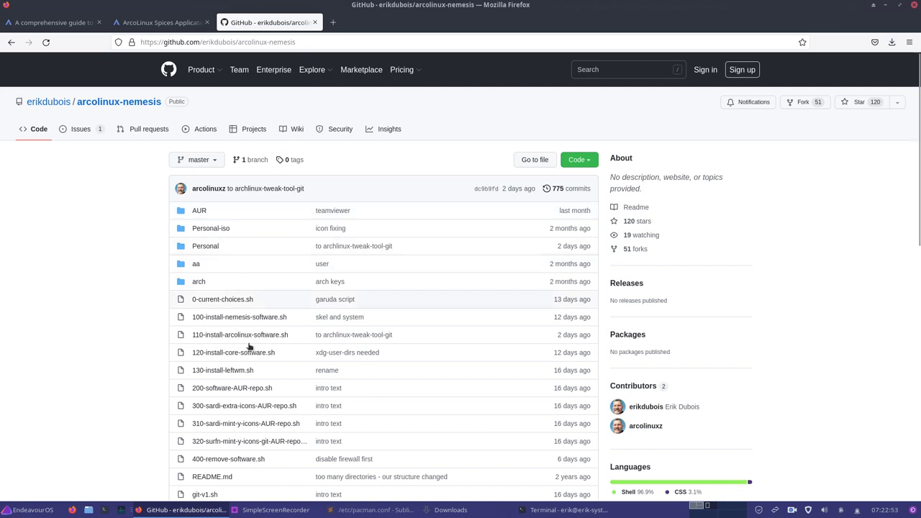
scroll(284, 370, down, 1)
scroll(284, 339, down, 5)
scroll(271, 281, up, 5)
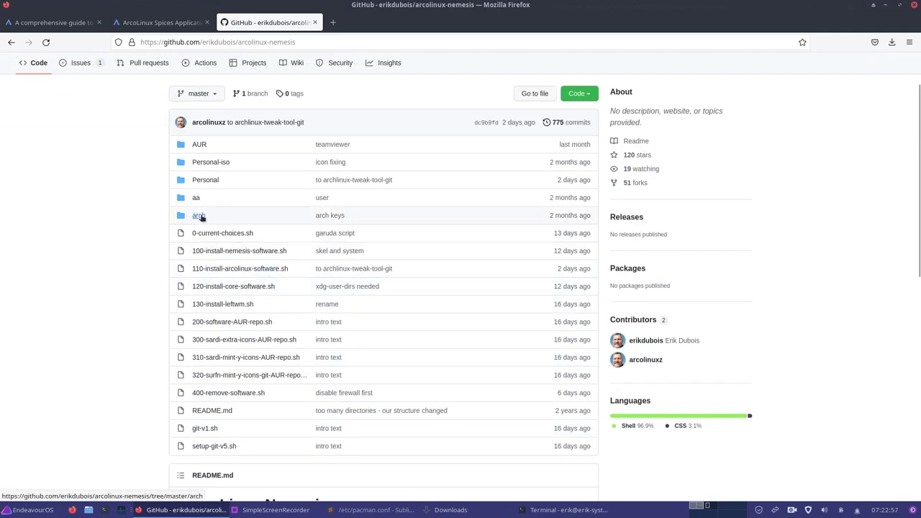
Browse the contents of the repository's Personal folder.
click(201, 182)
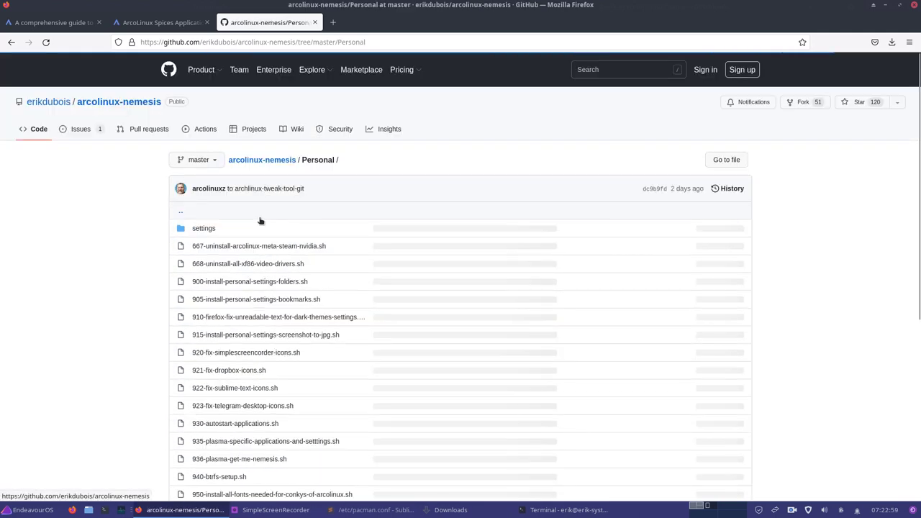
scroll(274, 249, down, 5)
scroll(274, 252, down, 1)
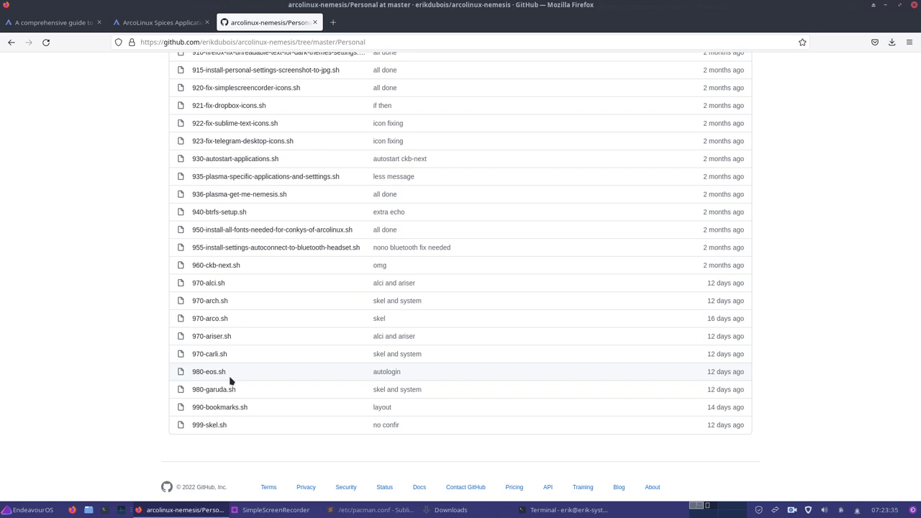
scroll(231, 382, up, 5)
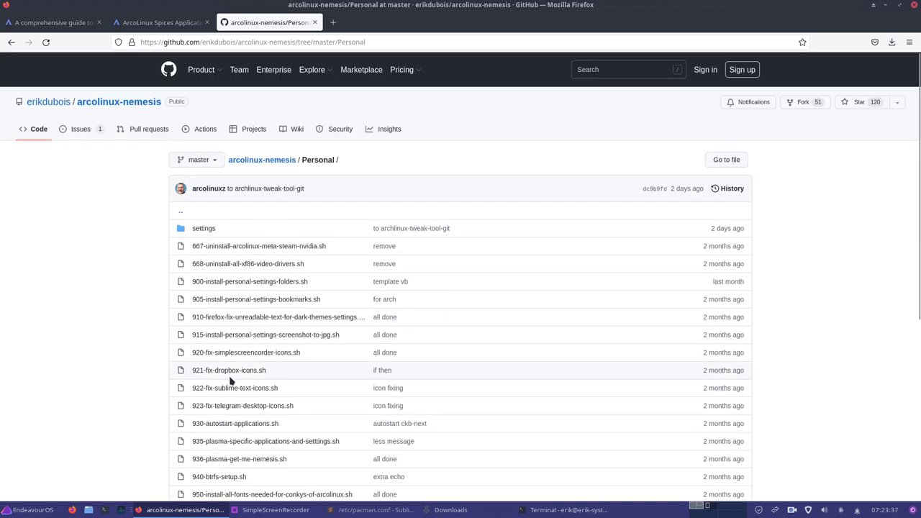
Return to the repository root and copy its HTTPS clone address from the Code menu.
click(12, 43)
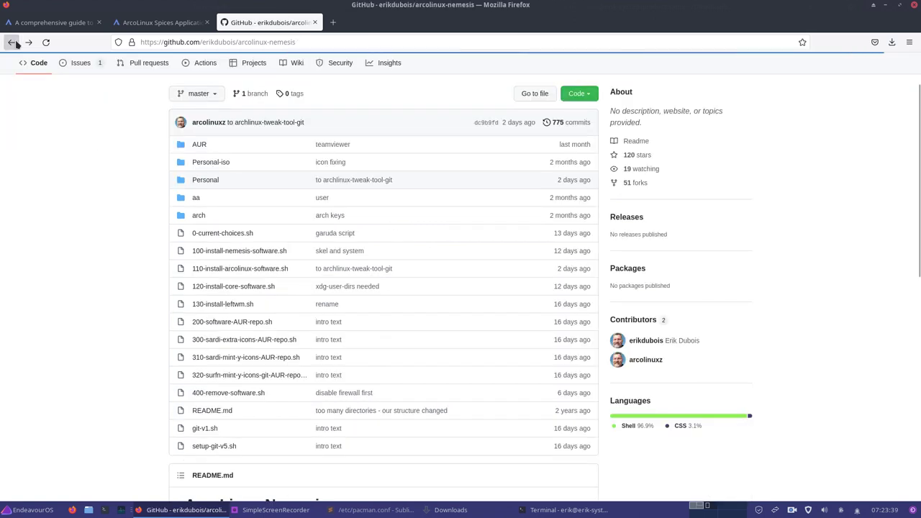
click(588, 96)
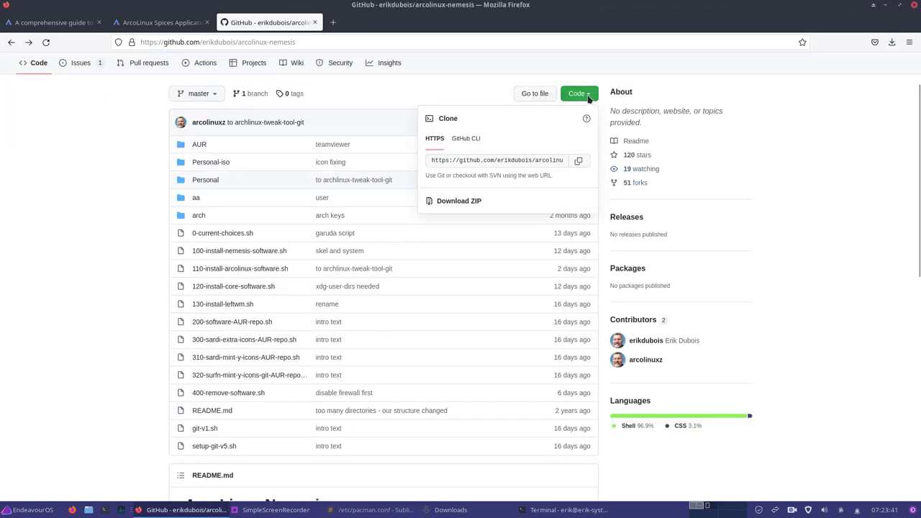
click(580, 162)
Delete the old arcolinux-nemesis folder from ~/DATA in Thunar.
click(578, 163)
click(875, 7)
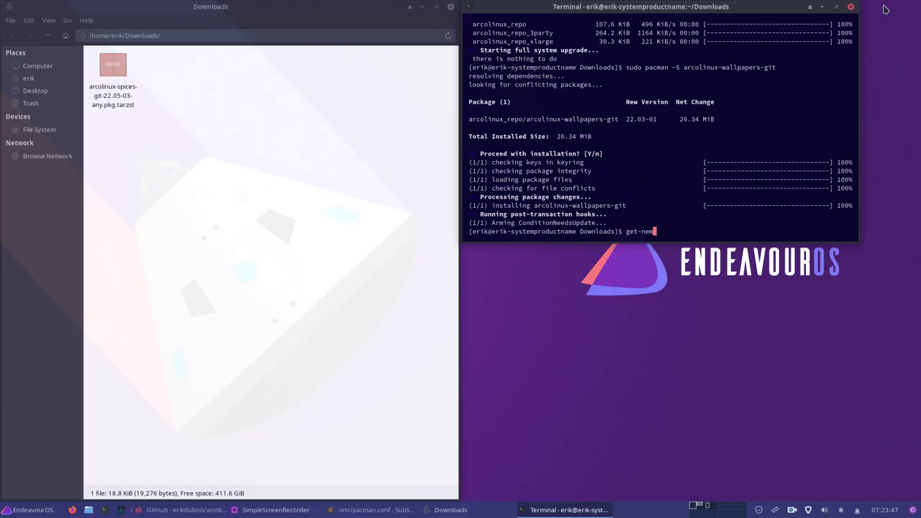
click(36, 80)
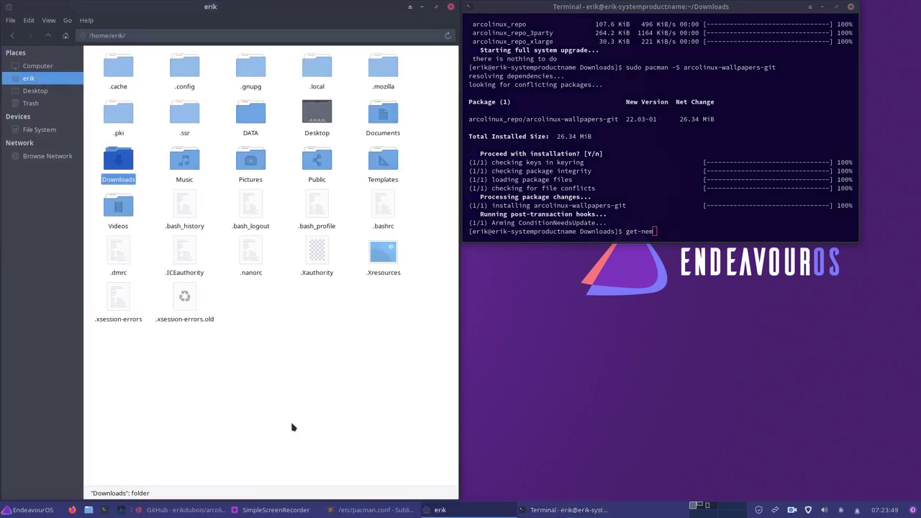
key(ctrl+h)
right_click(218, 218)
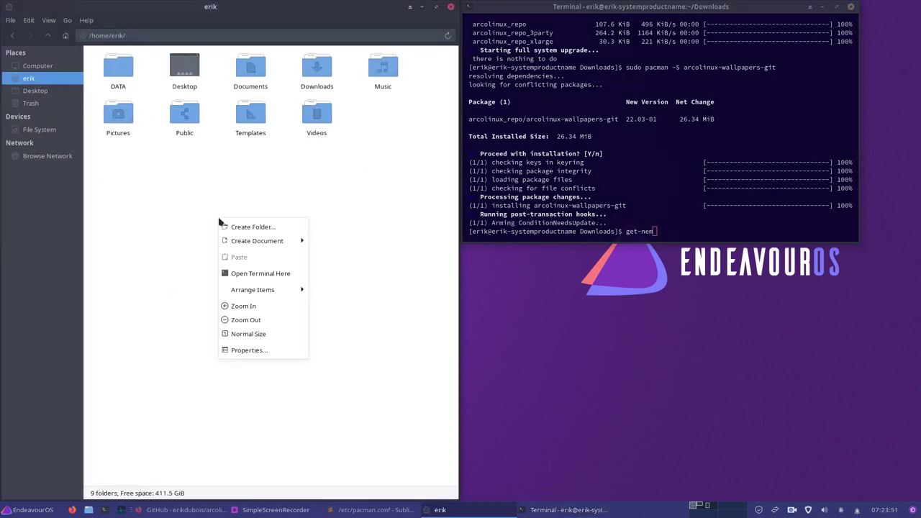
click(116, 60)
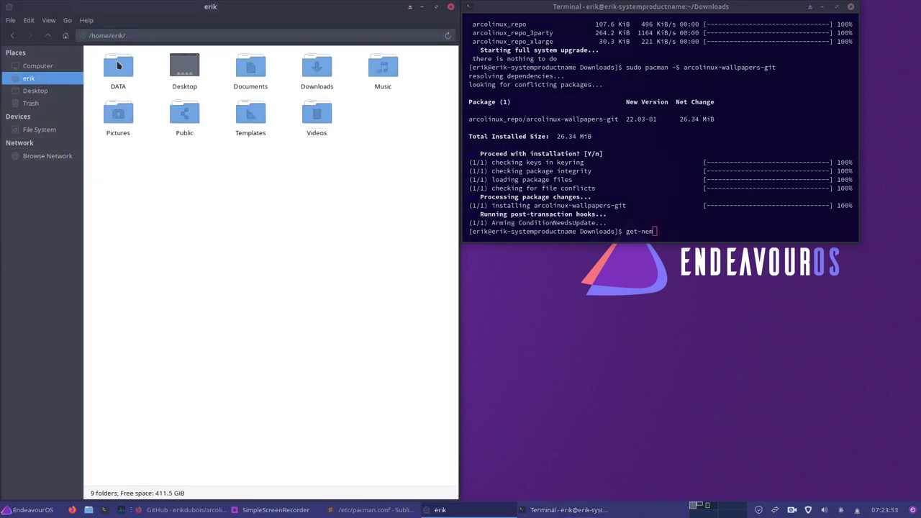
double_click(117, 63)
click(116, 62)
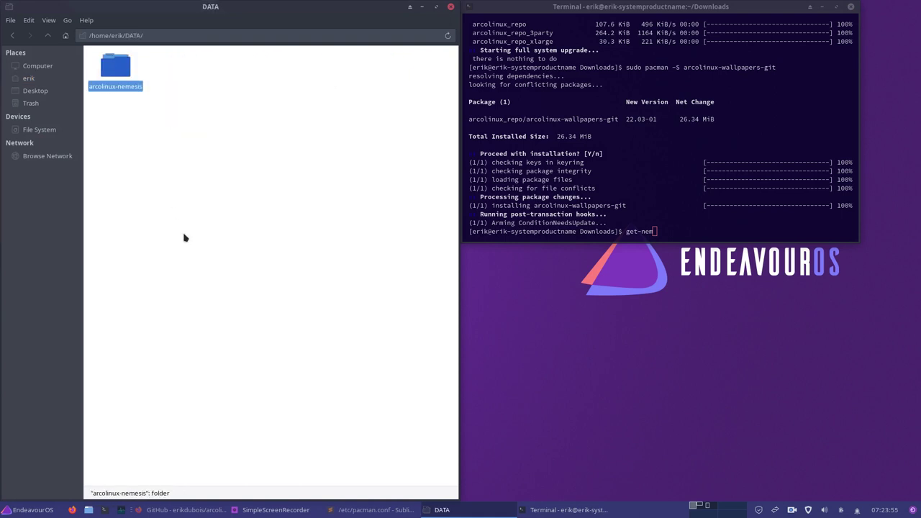
key(Delete)
Open a terminal in ~/DATA and run git clone with the pasted HTTPS address.
right_click(187, 126)
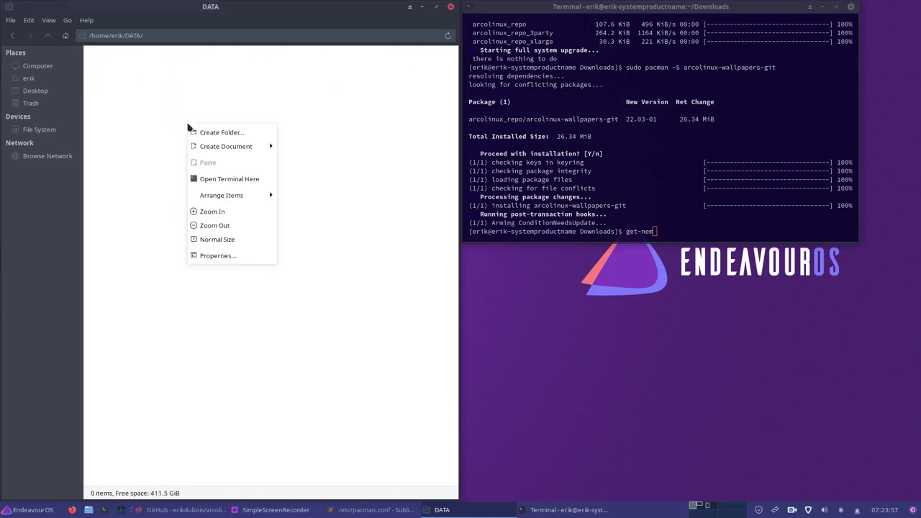
click(228, 179)
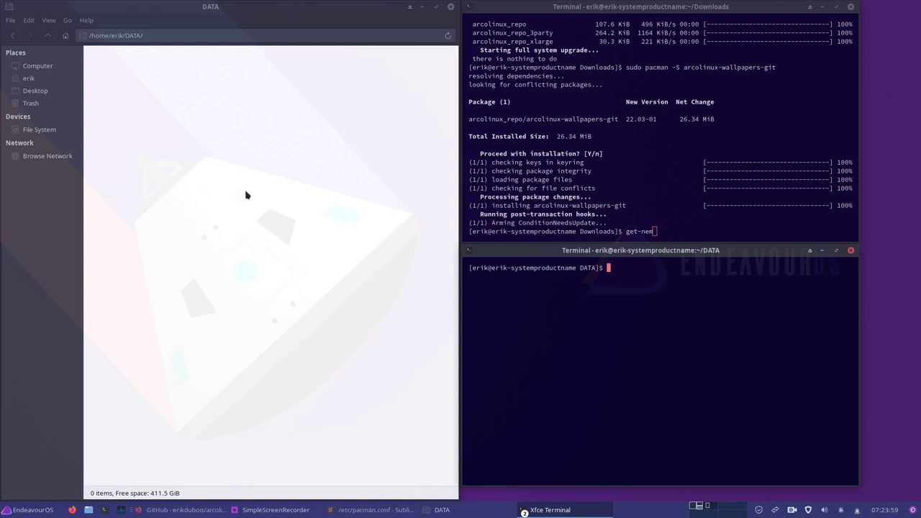
text(git clone)
key(ctrl+shift+v)
key(Return)
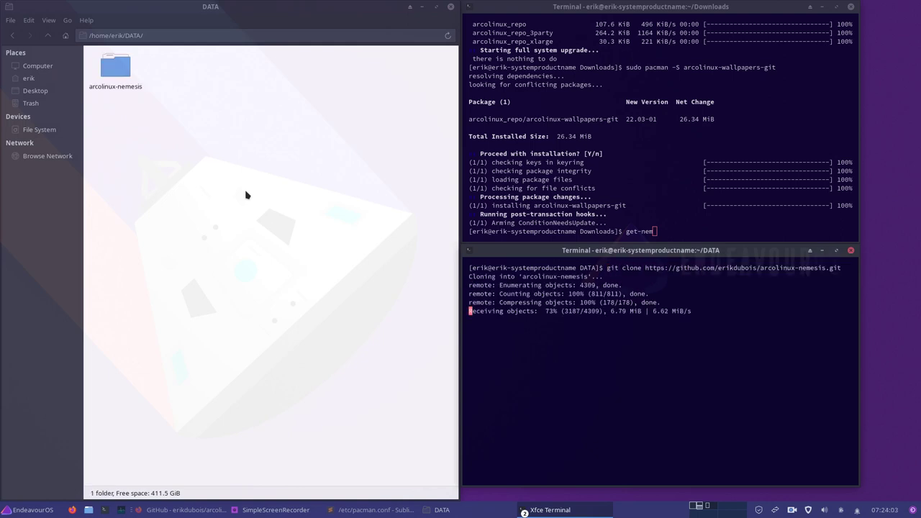
Open 0-current-choices.sh from the cloned arcolinux-nemesis folder in Sublime Text.
double_click(117, 70)
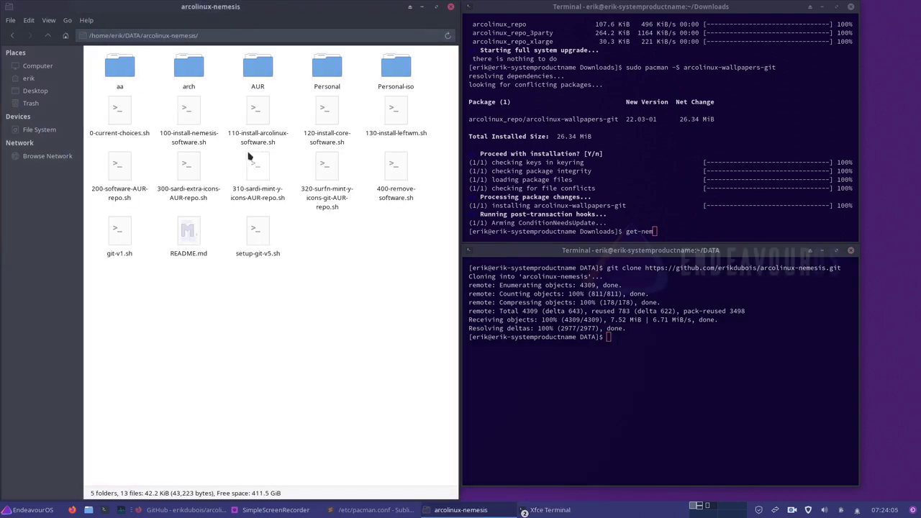
click(120, 118)
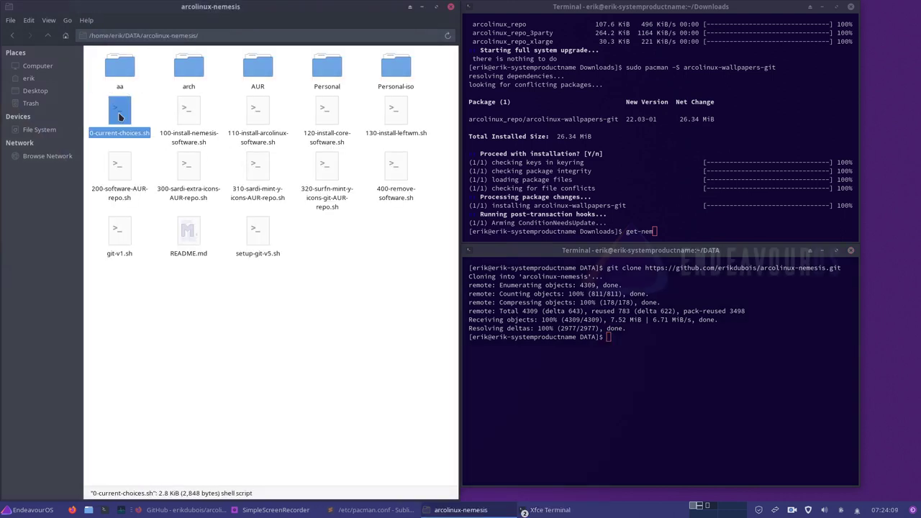
double_click(120, 117)
scroll(606, 338, down, 5)
scroll(606, 338, down, 7)
scroll(607, 338, up, 1)
Highlight the 400-remove-software, nemesis-software, core-software and AUR script lines.
click(667, 141)
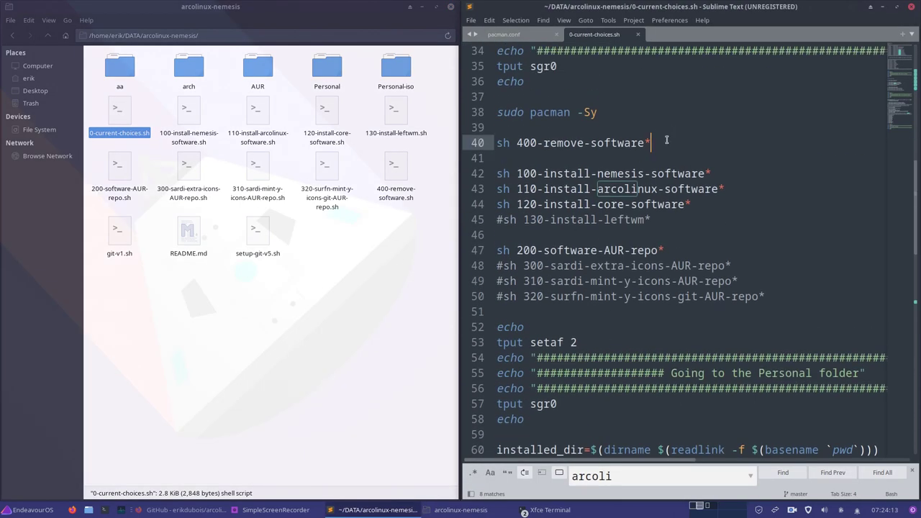
drag(667, 141, 498, 143)
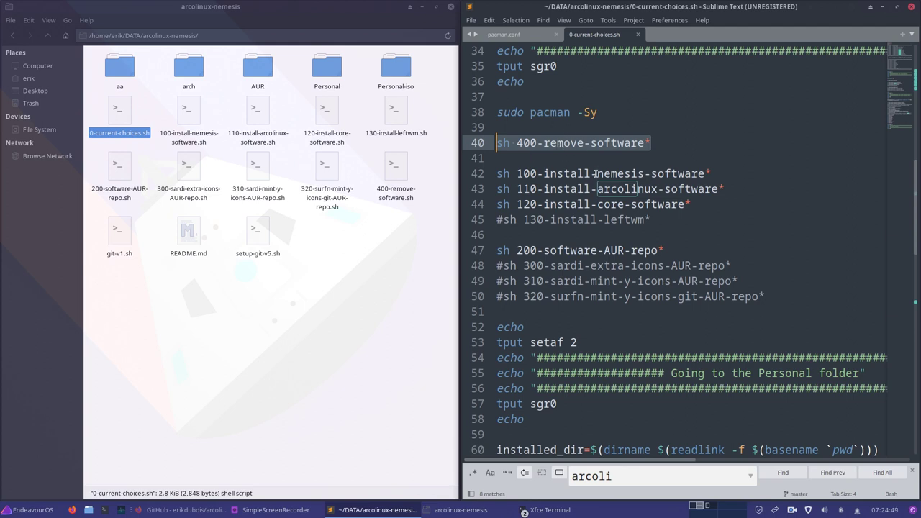
drag(598, 173, 698, 174)
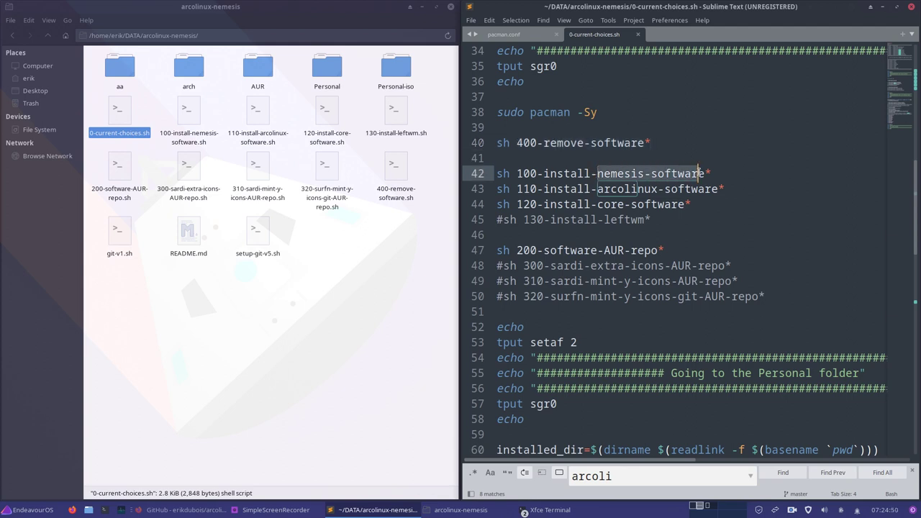
click(642, 189)
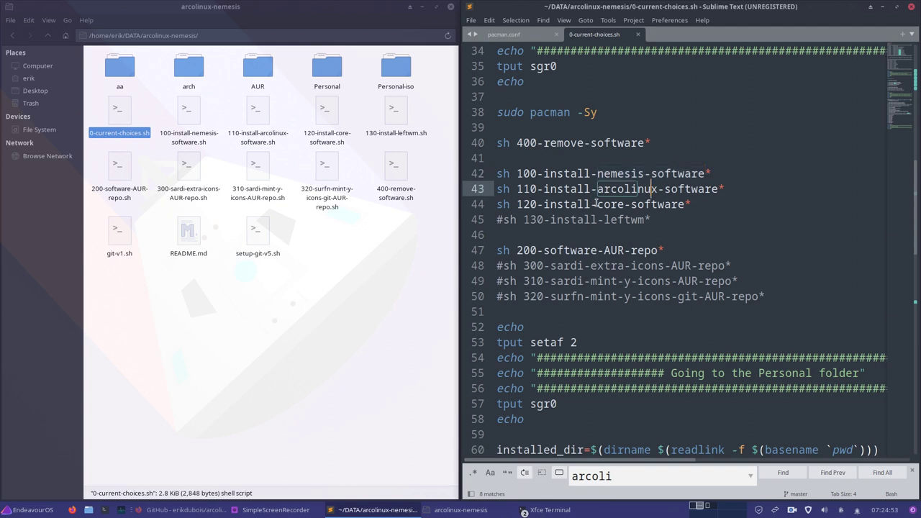
drag(597, 204, 678, 205)
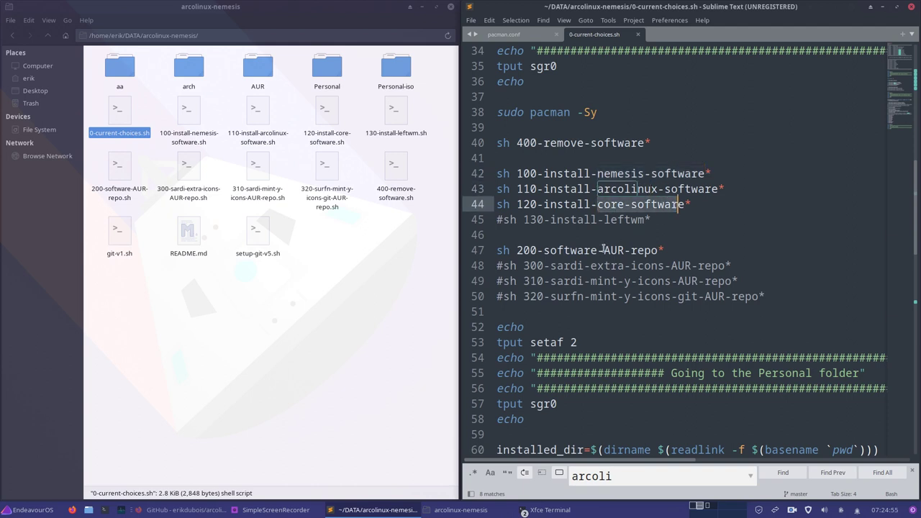
drag(604, 249, 625, 249)
Scroll further down and select the 970-arch and 980-eos lines.
scroll(625, 280, down, 3)
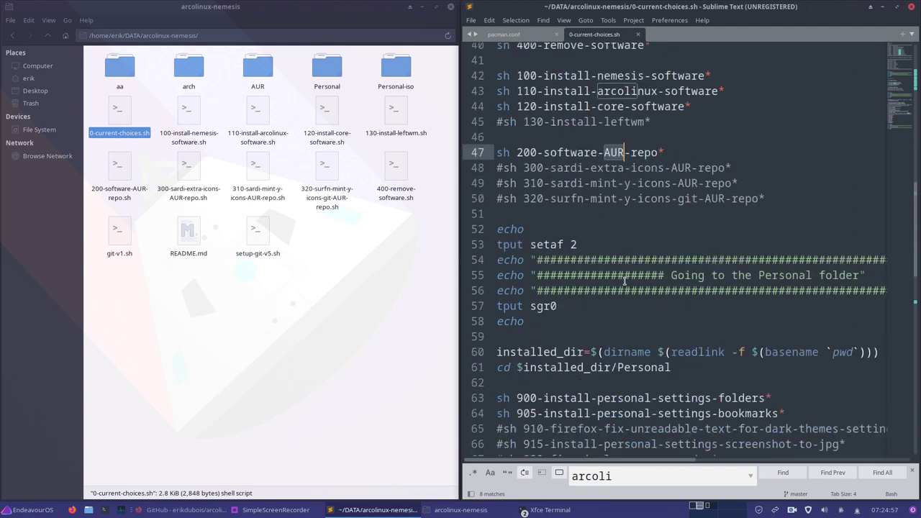
scroll(625, 280, down, 2)
scroll(624, 281, down, 2)
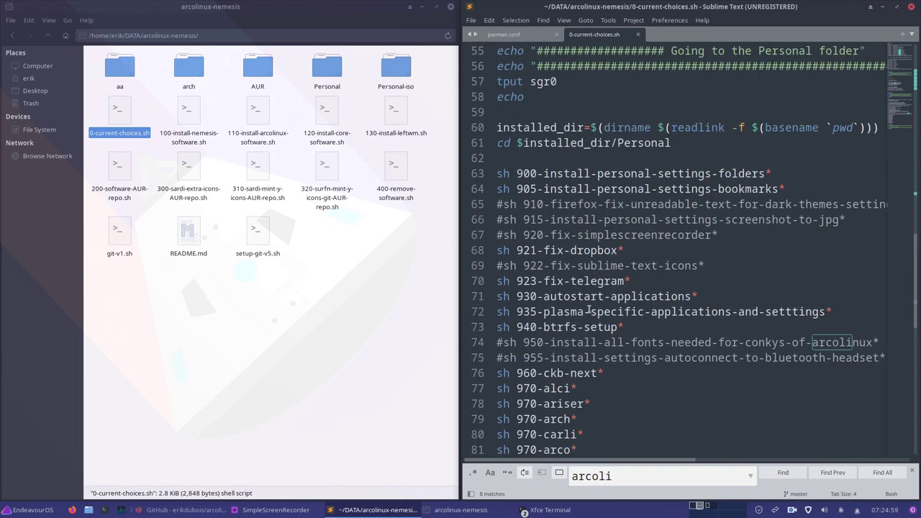
scroll(581, 427, down, 1)
scroll(582, 427, down, 2)
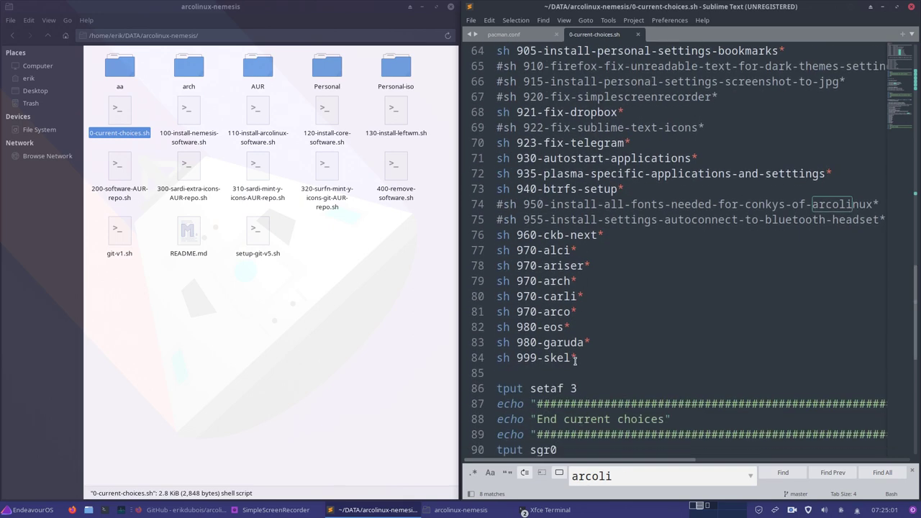
click(579, 281)
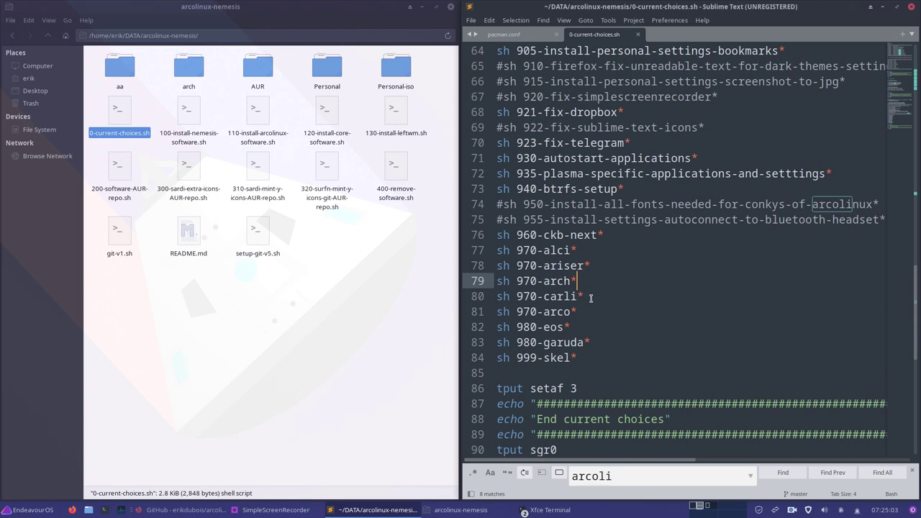
click(575, 325)
key(shift+Home)
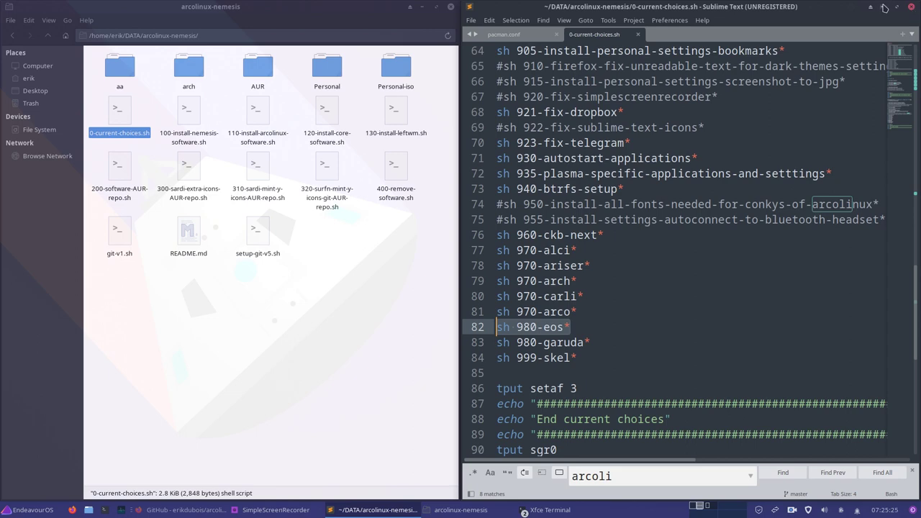
Open 110-install-arcolinux-software.sh in Sublime Text and maximize the editor.
click(884, 7)
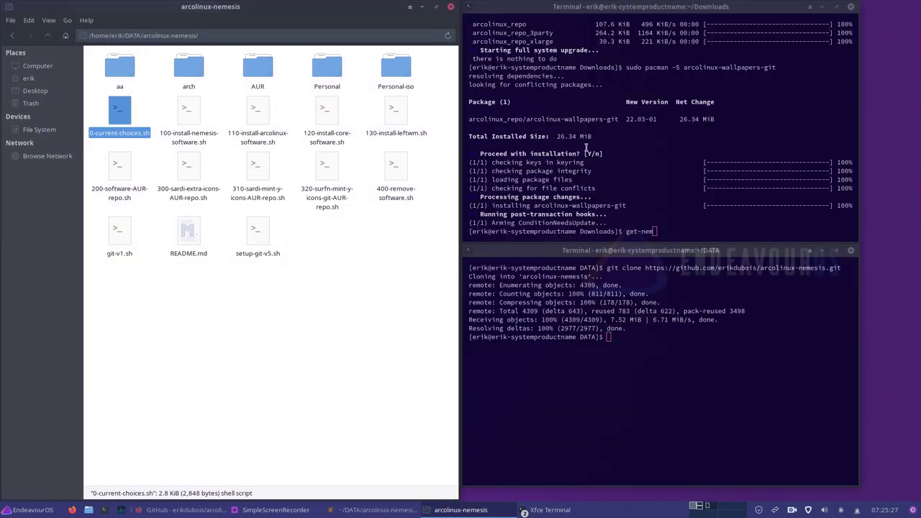
click(352, 290)
double_click(257, 115)
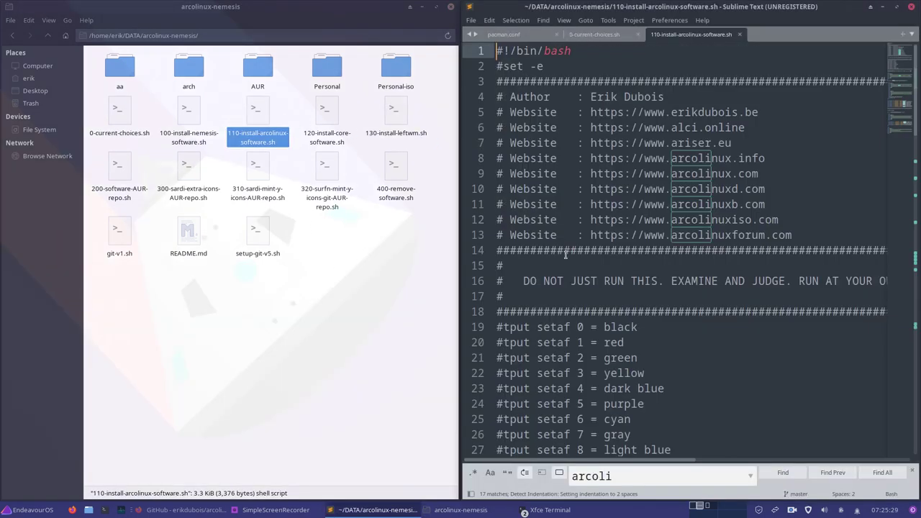
scroll(639, 328, down, 3)
scroll(638, 328, down, 10)
scroll(638, 327, down, 2)
scroll(638, 328, down, 3)
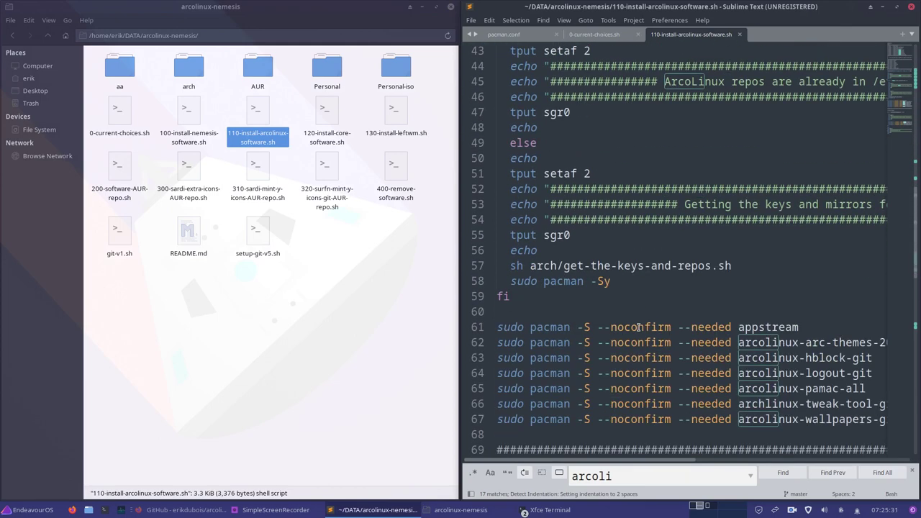
text(f#!/bin/bash)
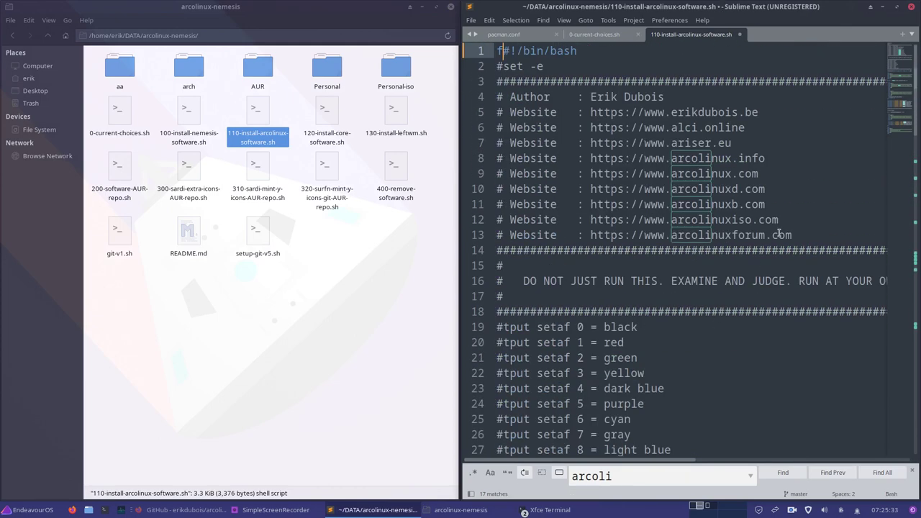
click(896, 8)
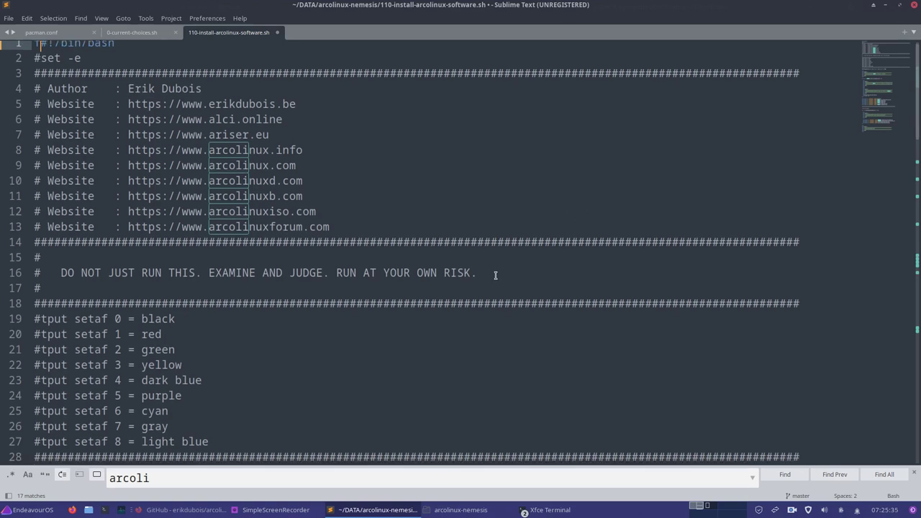
Review the script and select arcolinux_repo on line 40.
scroll(494, 274, down, 15)
scroll(495, 275, up, 3)
scroll(495, 276, up, 7)
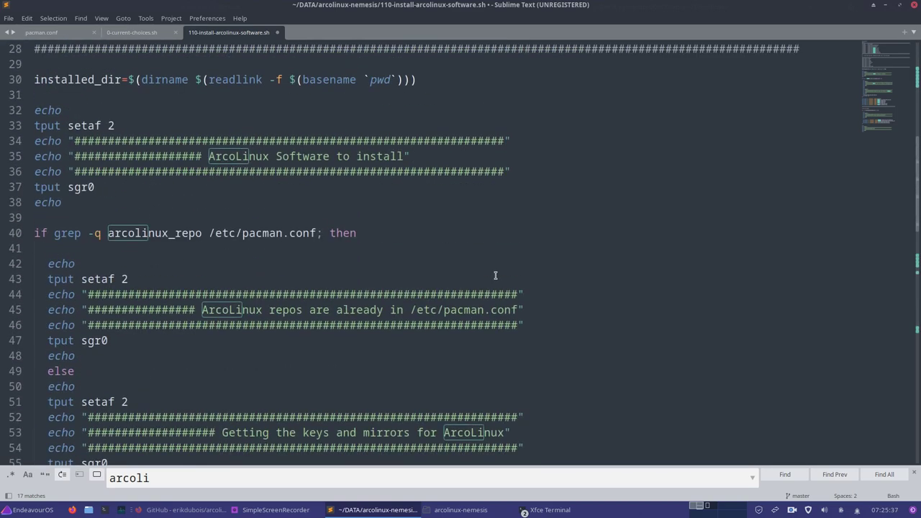
scroll(495, 276, up, 2)
scroll(495, 276, down, 2)
scroll(496, 276, down, 1)
click(130, 188)
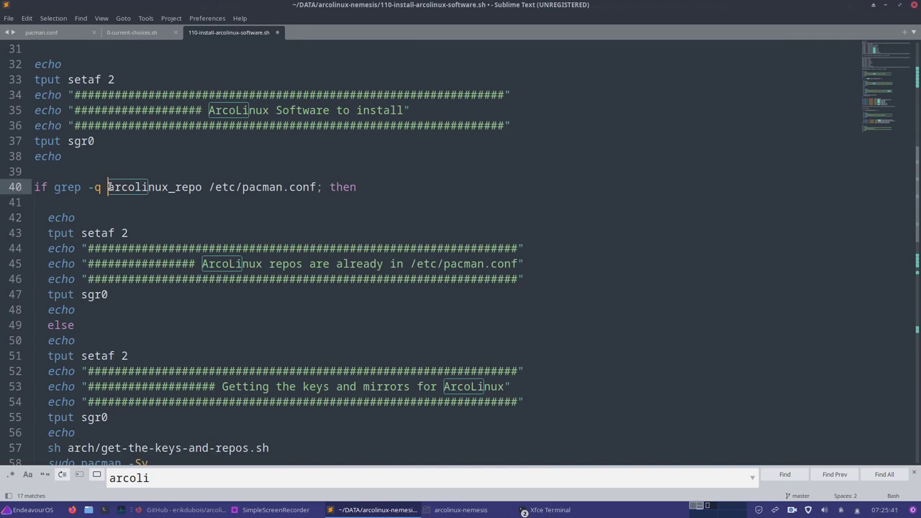
drag(108, 188, 317, 187)
Mark the repos-present message and get-the-keys-and-repos.sh call, undo the stray edit, and minimize.
scroll(322, 239, down, 1)
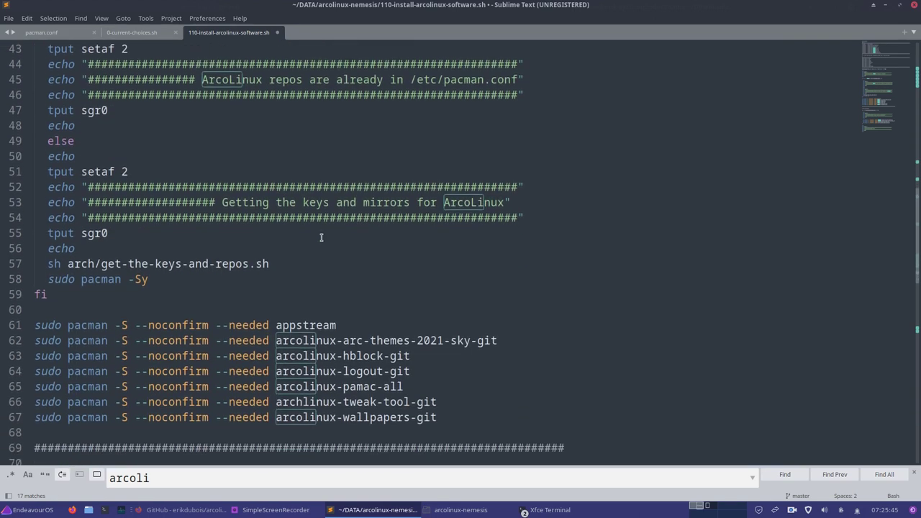
drag(203, 80, 469, 94)
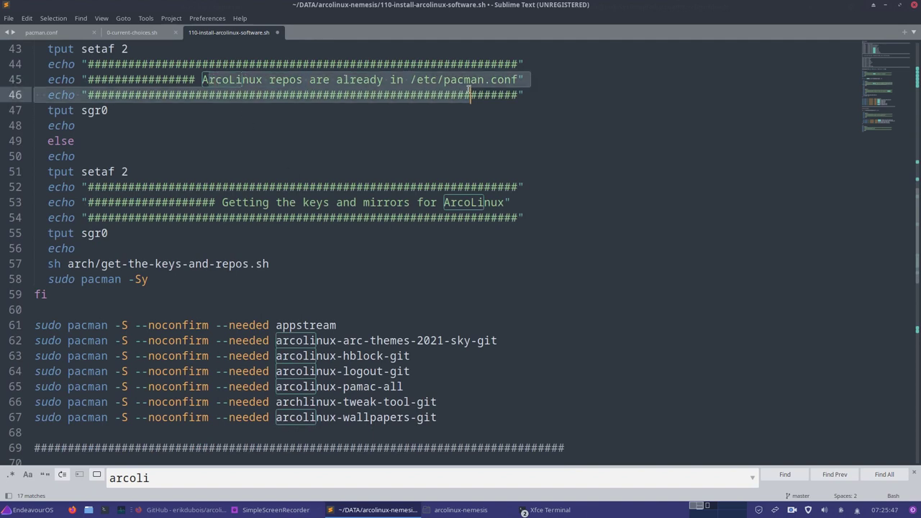
drag(68, 264, 266, 264)
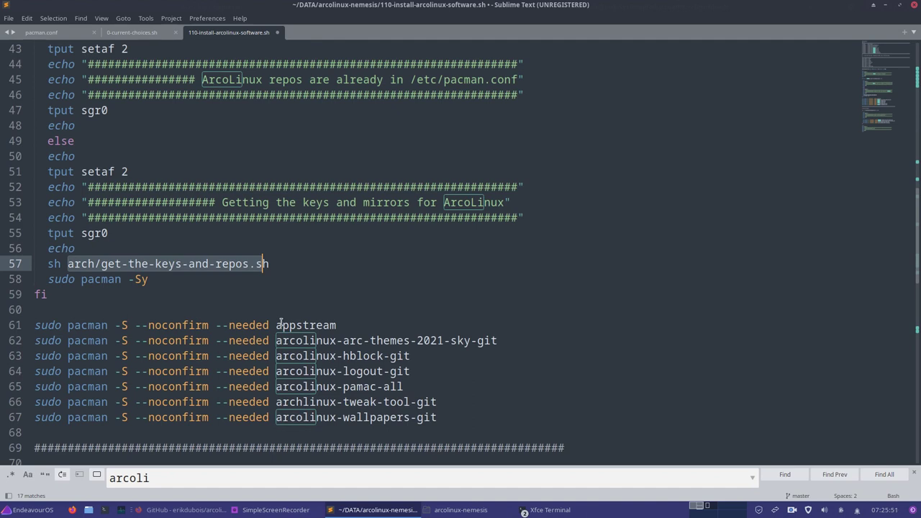
text(qh)
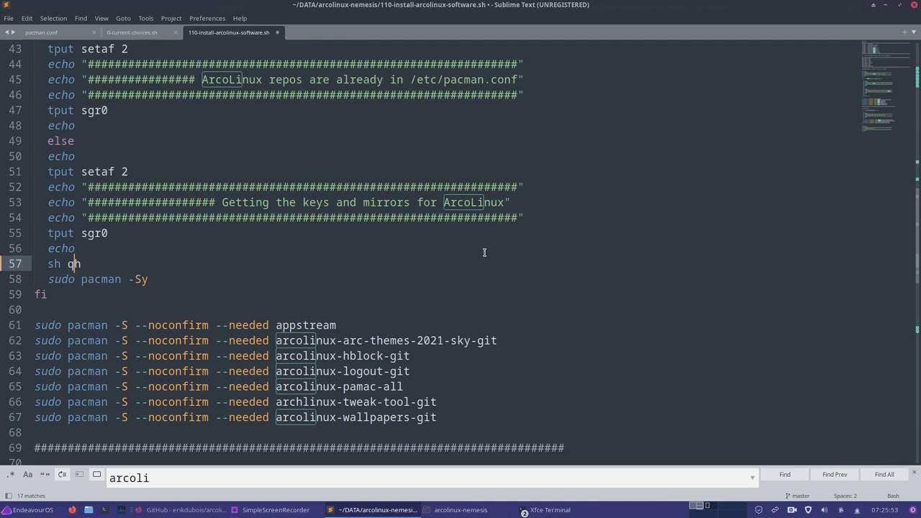
key(ctrl+z)
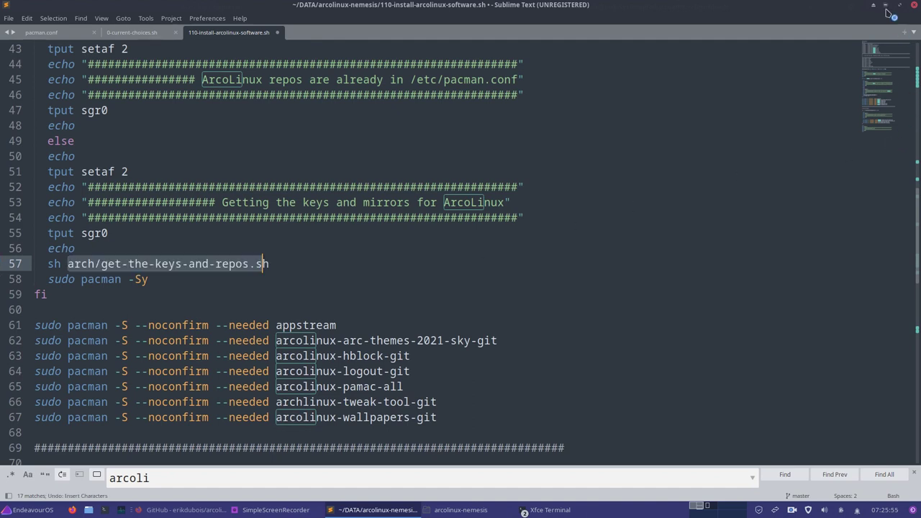
click(875, 5)
Open get-the-keys-and-repos.sh from the arch folder and mark its wget install line.
click(314, 259)
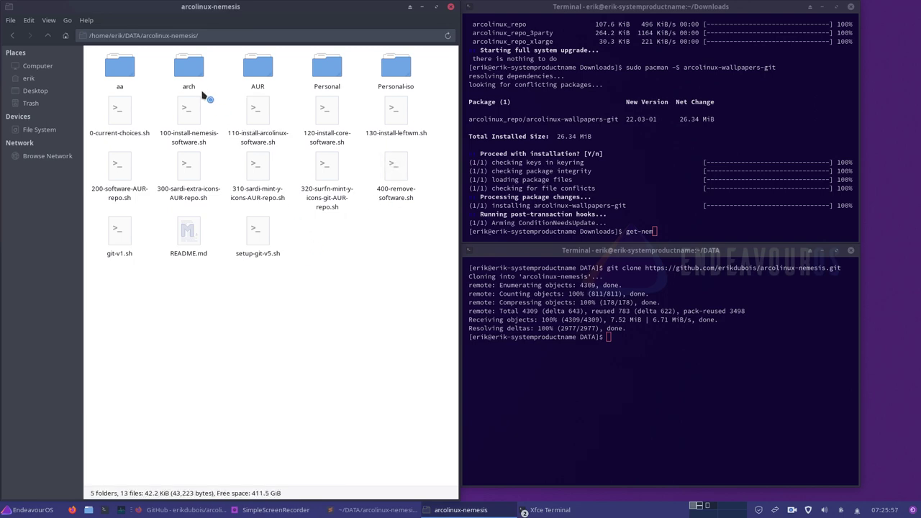
double_click(197, 81)
double_click(110, 78)
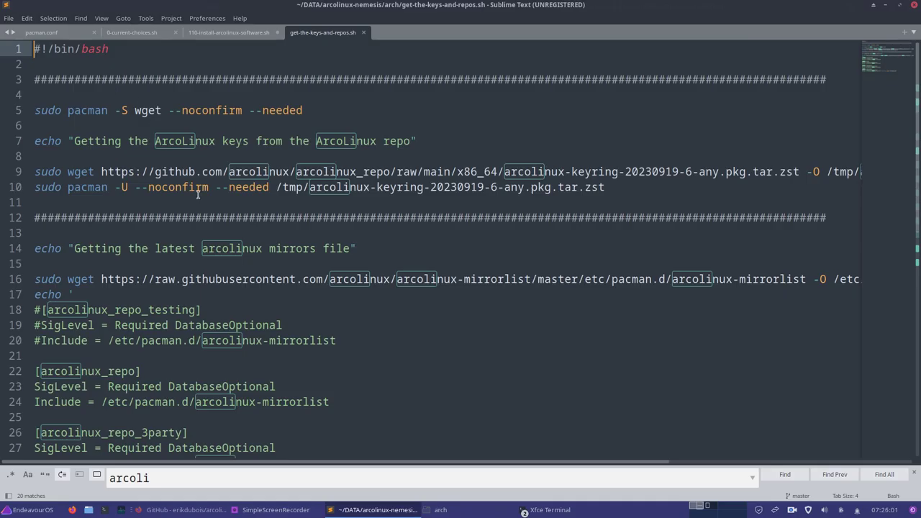
drag(135, 110, 304, 110)
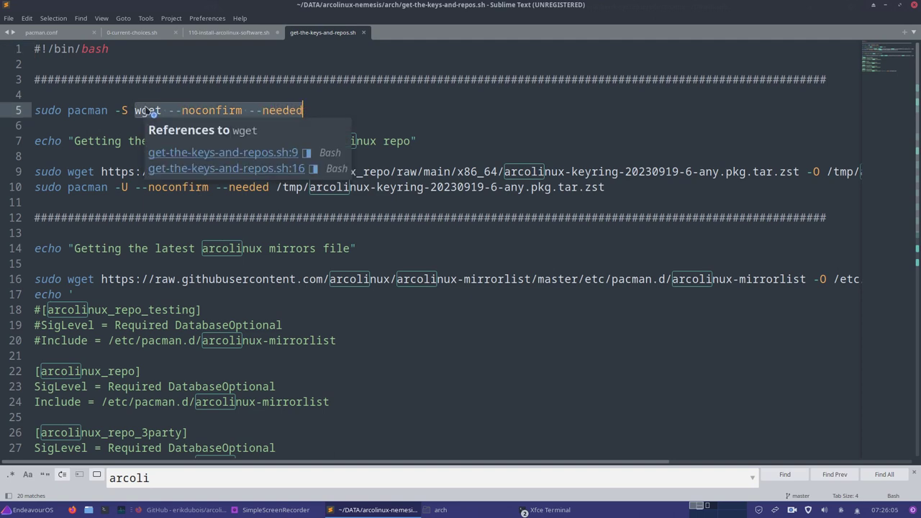
click(345, 100)
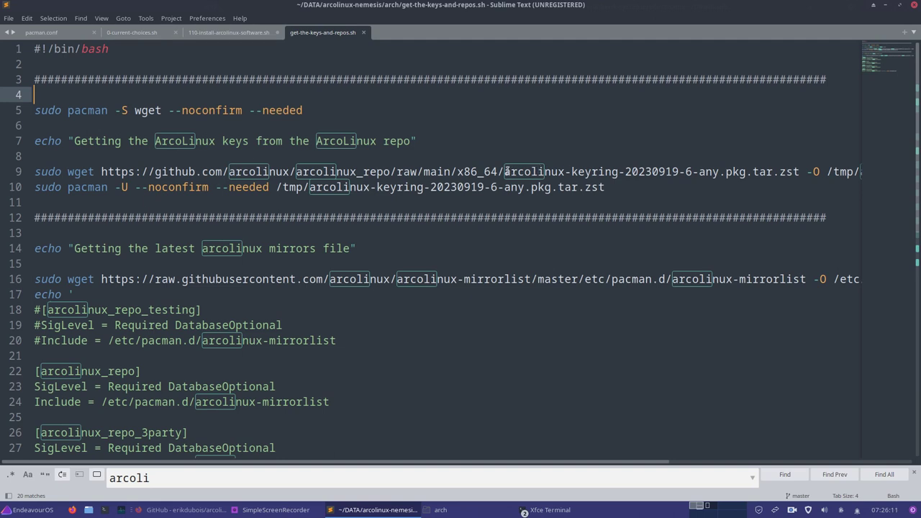
Highlight the arcolinux-keyring, mirrorlist and /etc/pacman.conf parts, then minimize the editor.
drag(504, 172, 618, 172)
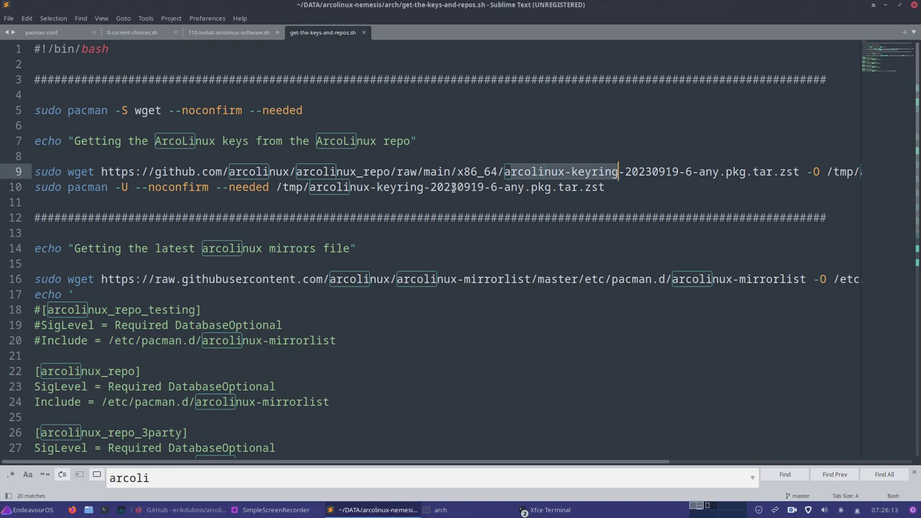
drag(376, 187, 430, 187)
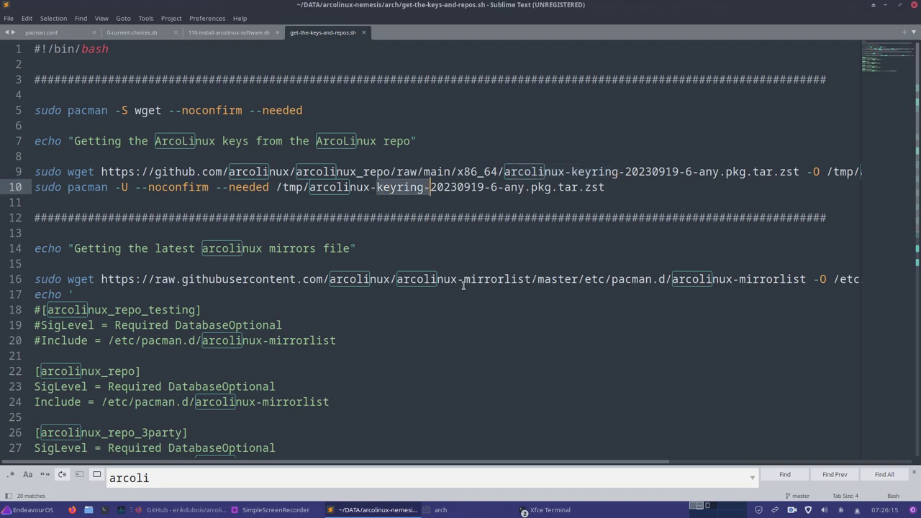
drag(457, 280, 535, 279)
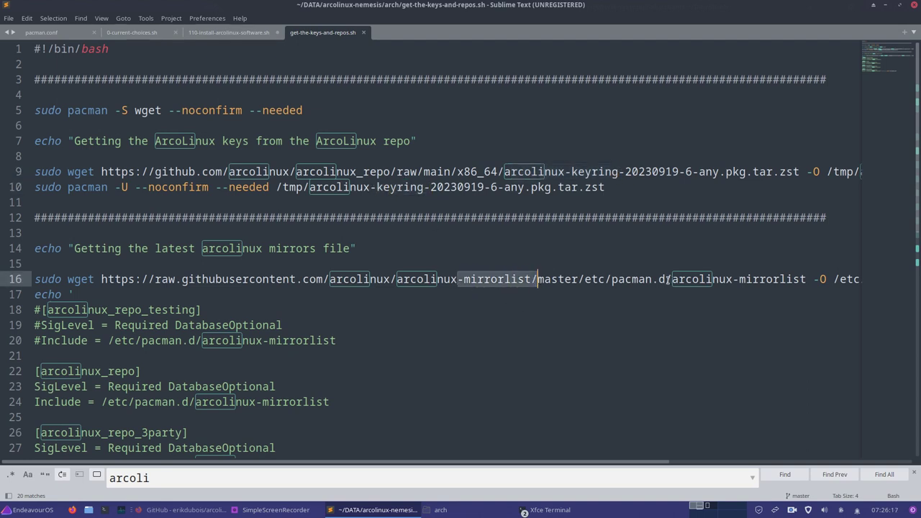
scroll(418, 352, down, 3)
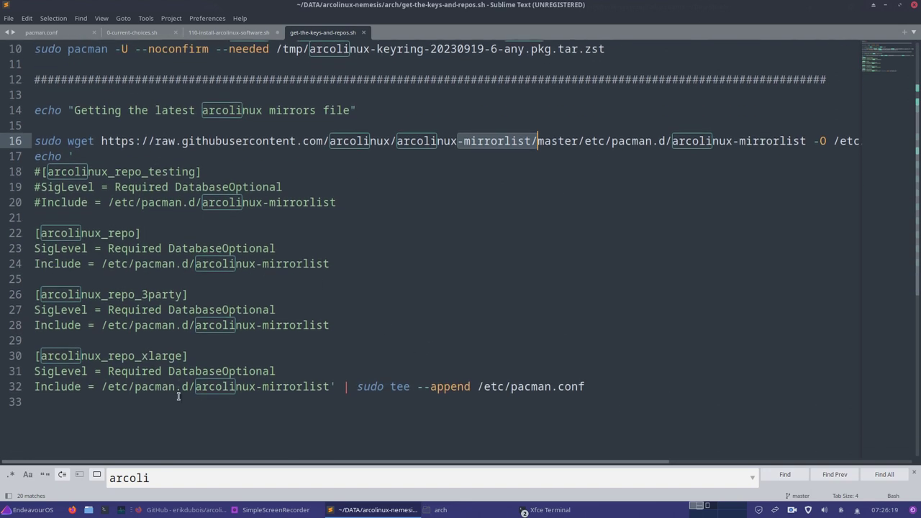
click(558, 386)
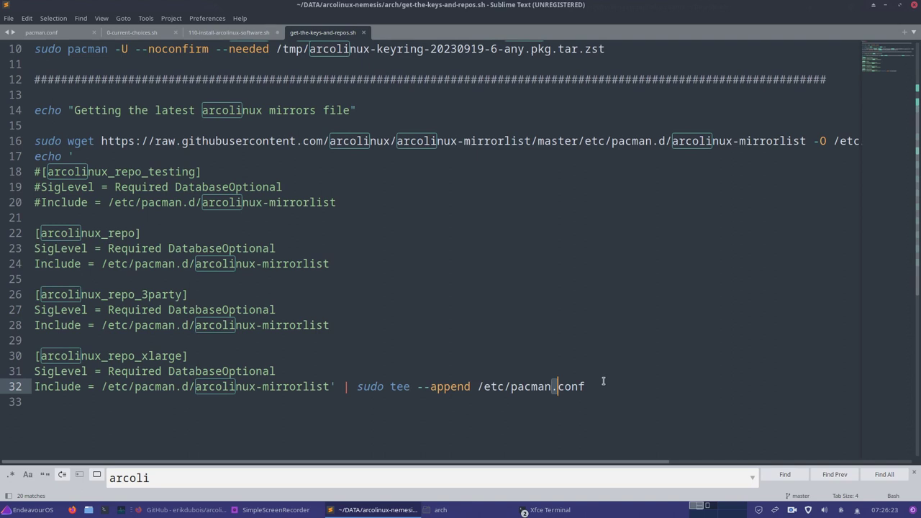
scroll(603, 382, up, 3)
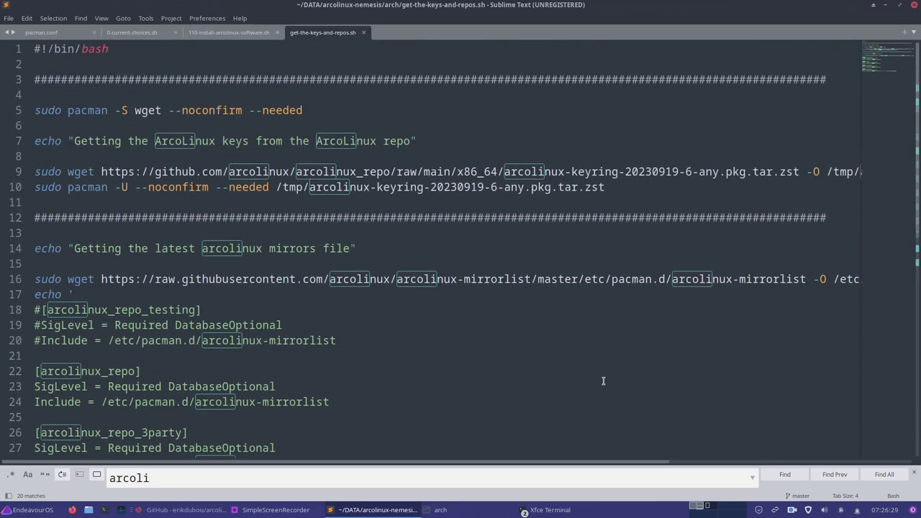
scroll(446, 324, down, 5)
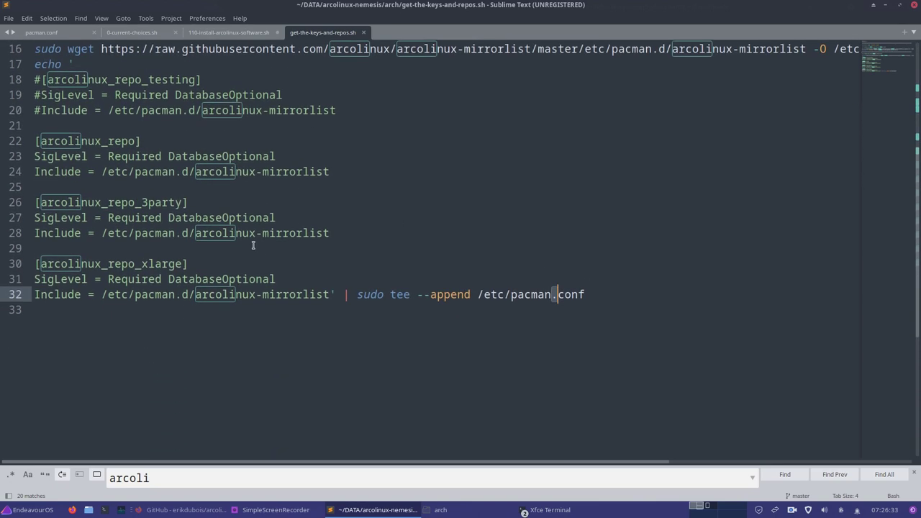
click(887, 6)
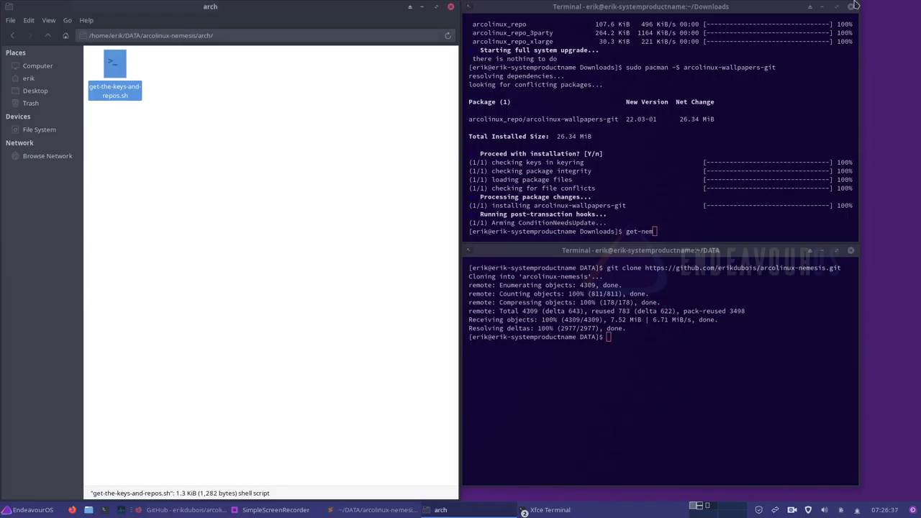
Close both terminal windows and go up to the arcolinux-nemesis root in Thunar.
click(852, 7)
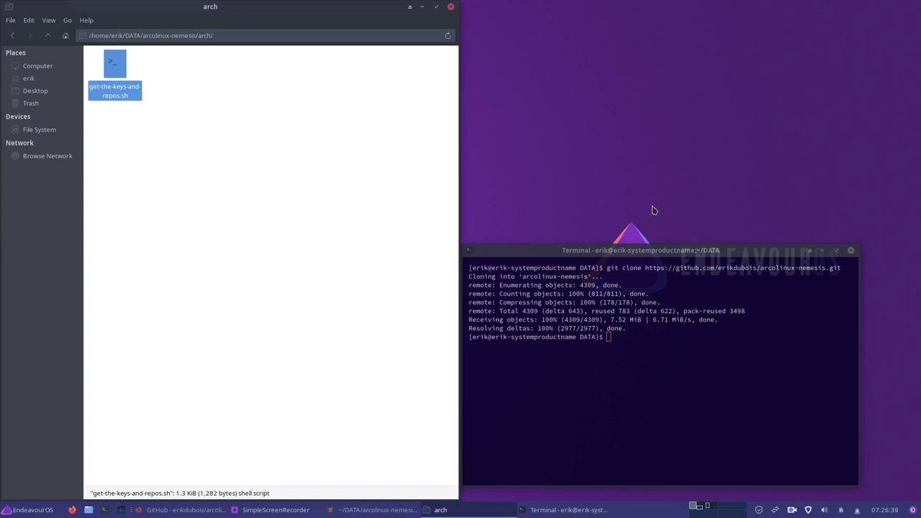
click(851, 251)
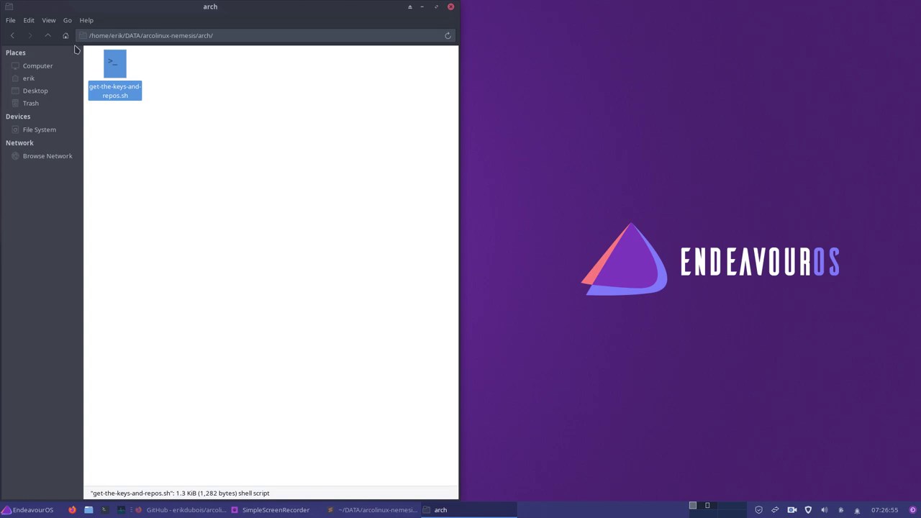
click(48, 36)
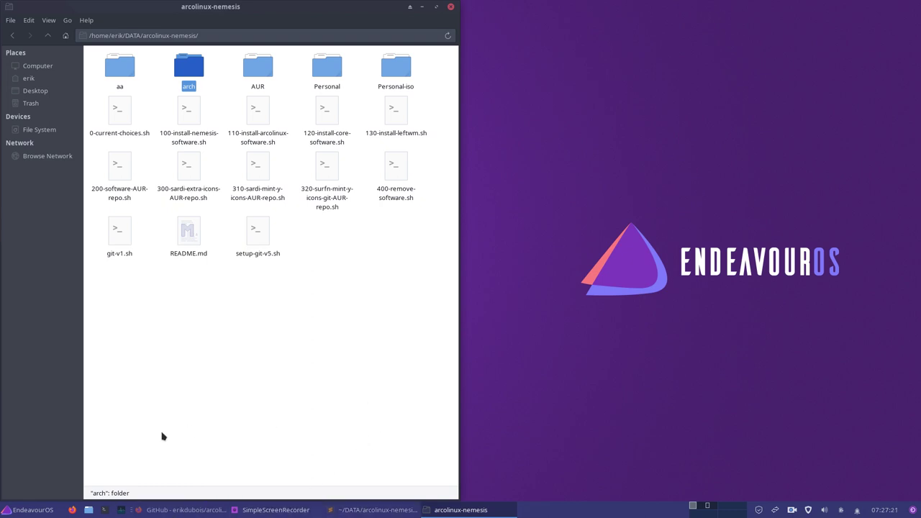
Go from the ISO building guide tab to the Arch Linux Calamares Installer page.
click(175, 509)
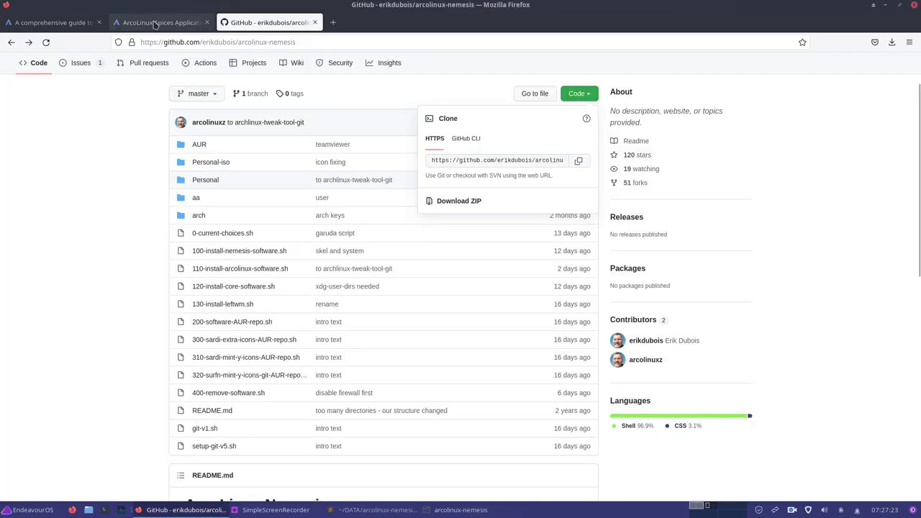
click(54, 22)
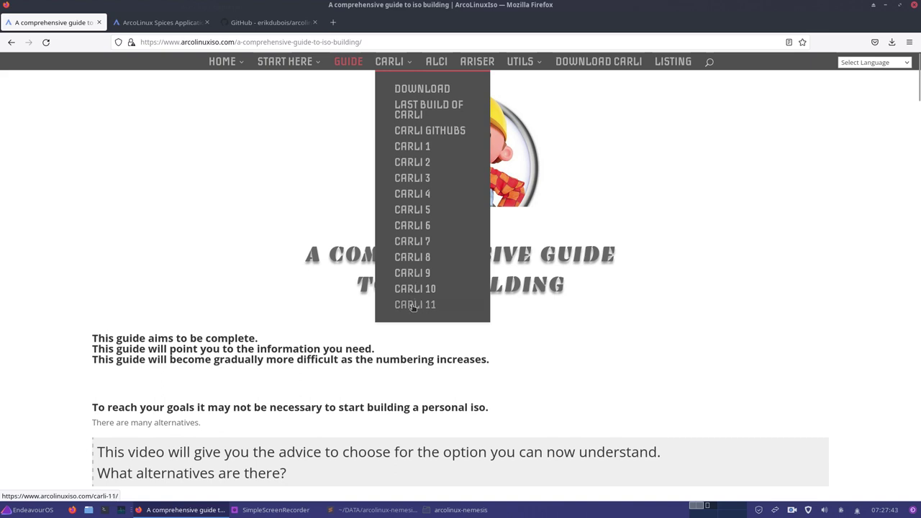
click(440, 62)
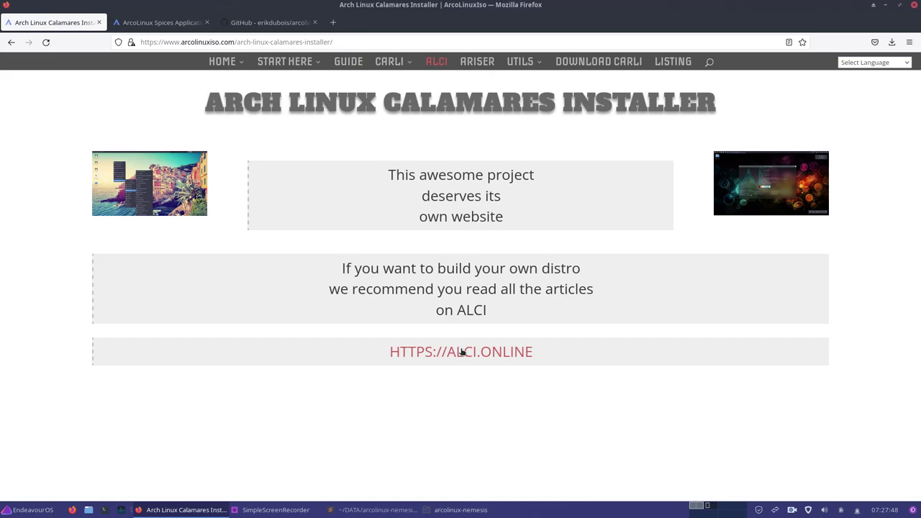
Open alci.online in a new tab and scroll to its numbered articles on building ALCI isos.
click(461, 351)
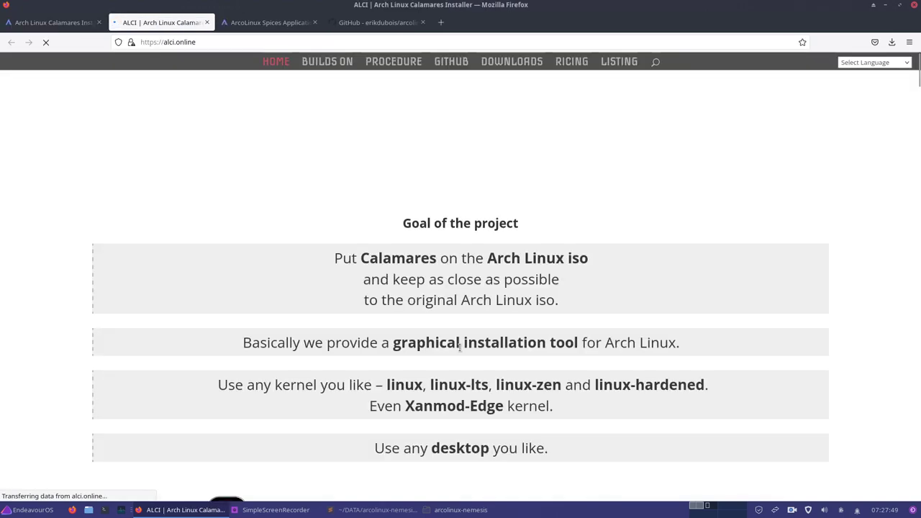
scroll(460, 349, down, 5)
scroll(460, 352, down, 2)
scroll(461, 351, down, 5)
scroll(461, 352, down, 4)
scroll(461, 351, down, 3)
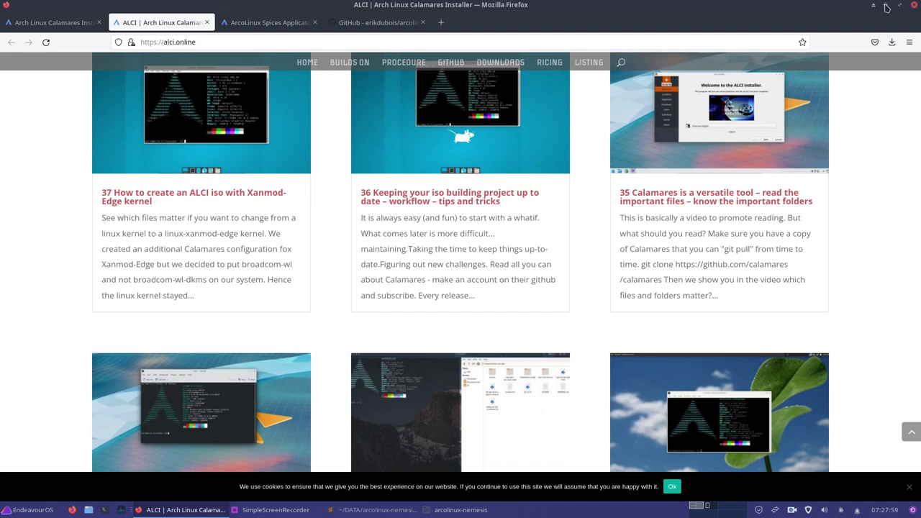
click(886, 8)
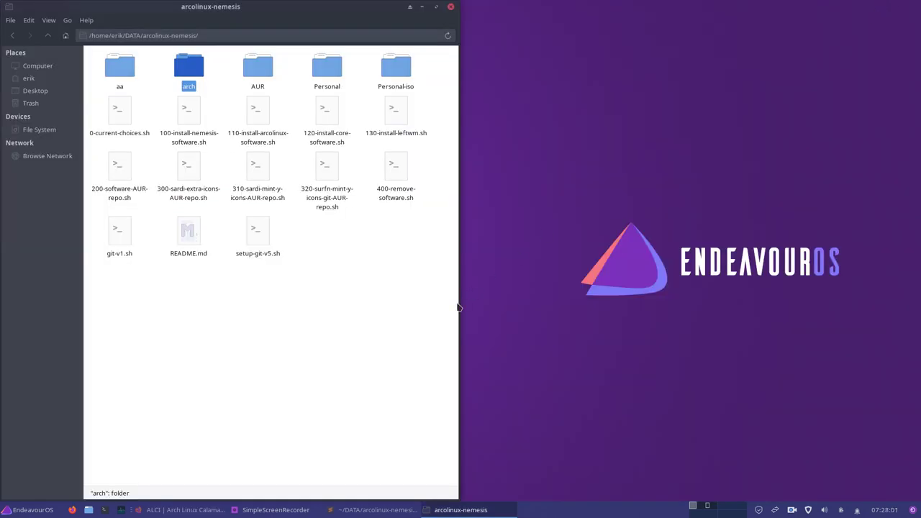
click(419, 332)
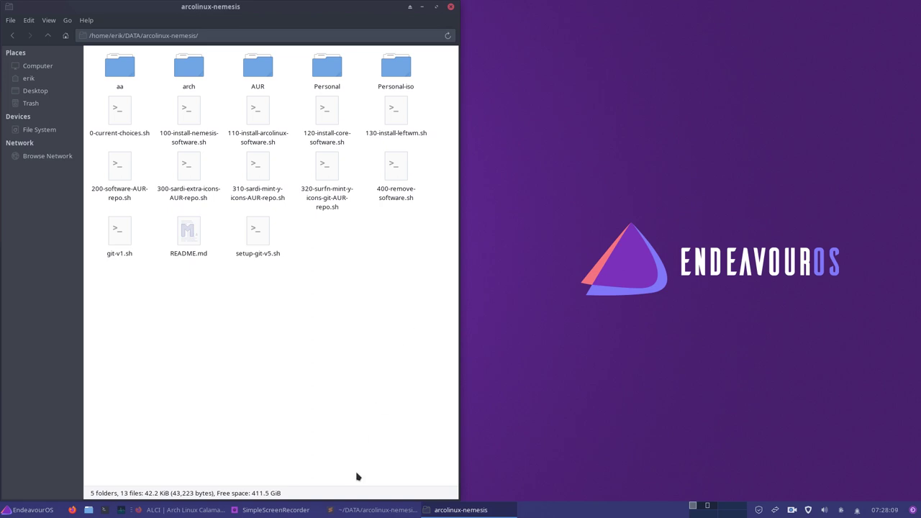
Open ArcoLinuxIso's Create Your Own Distribution page from the first Firefox tab.
click(172, 510)
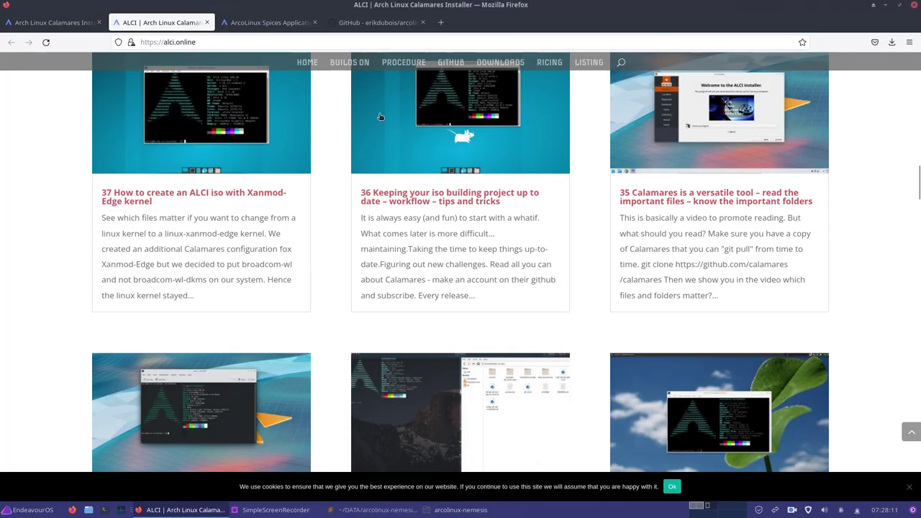
scroll(317, 100, up, 10)
scroll(317, 100, up, 5)
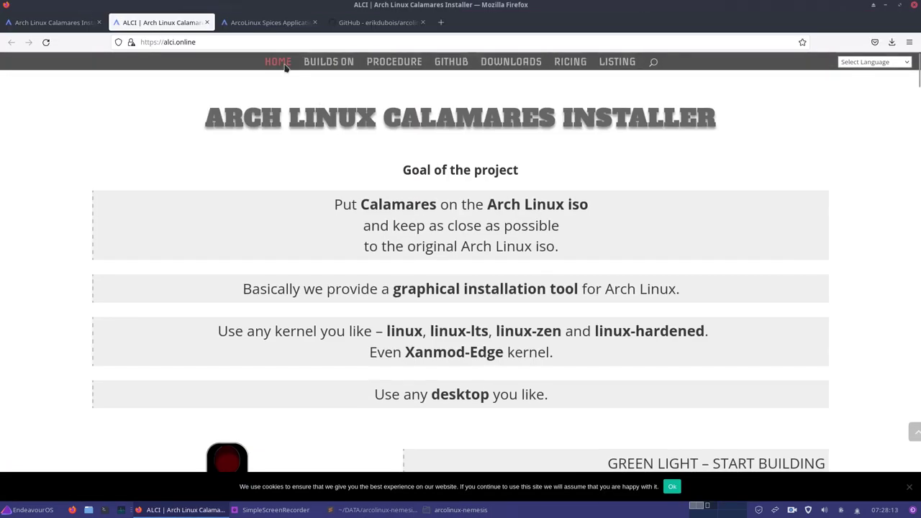
click(66, 23)
mouse_move(288, 62)
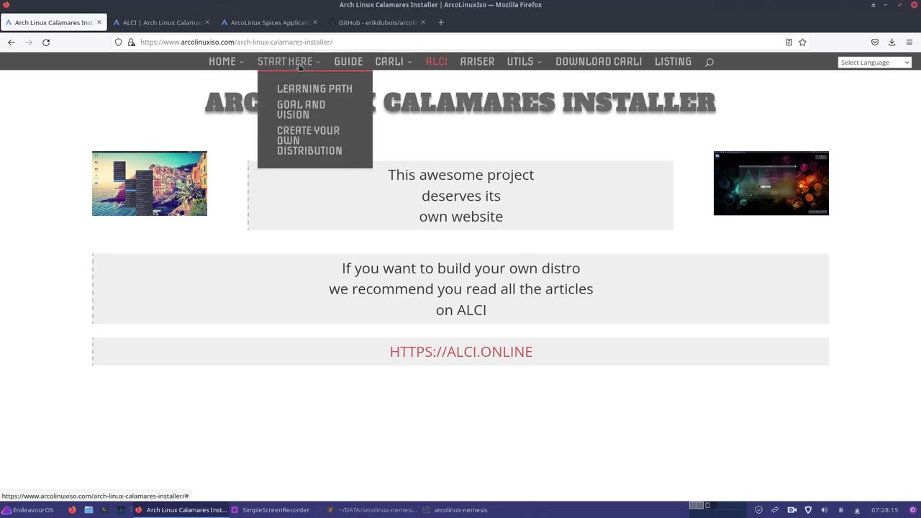
click(311, 144)
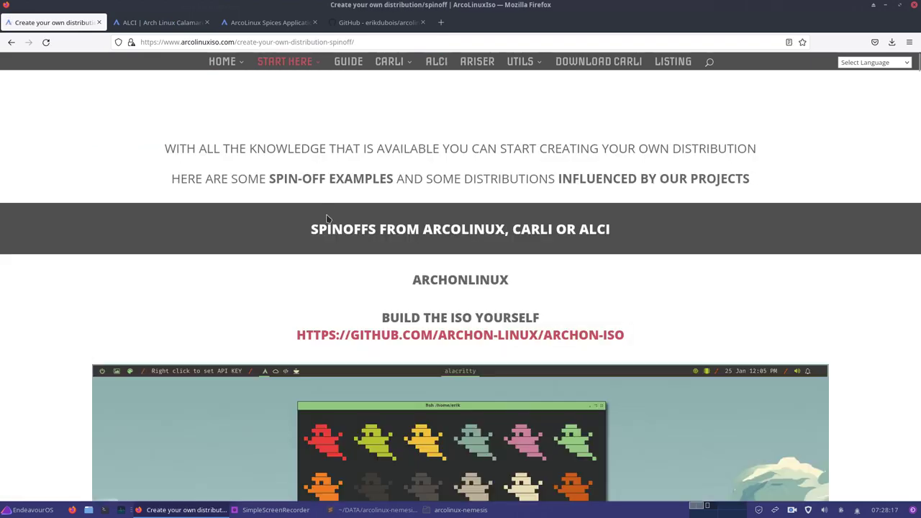
Scroll past the spinoff showcases down to the Arch Linux GUI installer (ALCI) video.
scroll(478, 247, down, 1)
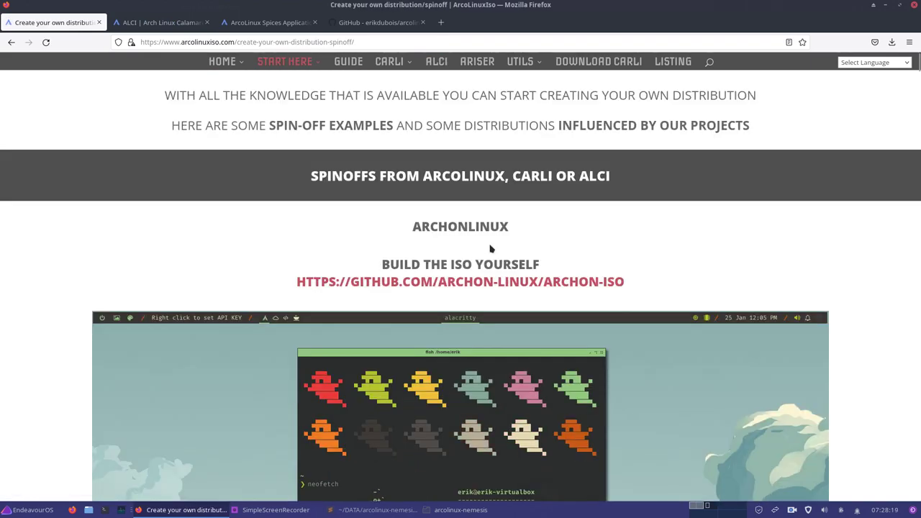
scroll(481, 254, down, 1)
scroll(481, 252, down, 2)
scroll(468, 266, down, 8)
scroll(461, 238, down, 3)
scroll(480, 200, down, 3)
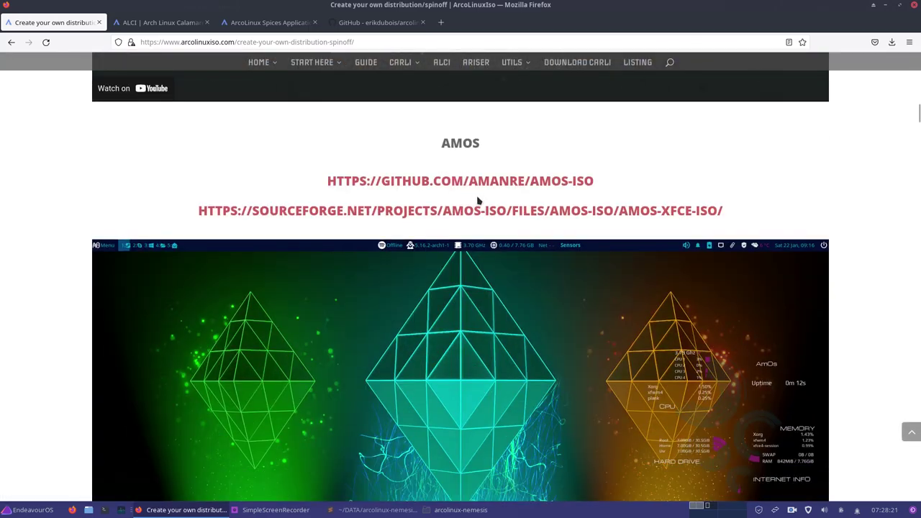
scroll(479, 200, down, 3)
scroll(478, 201, down, 4)
scroll(478, 201, down, 8)
scroll(477, 200, down, 1)
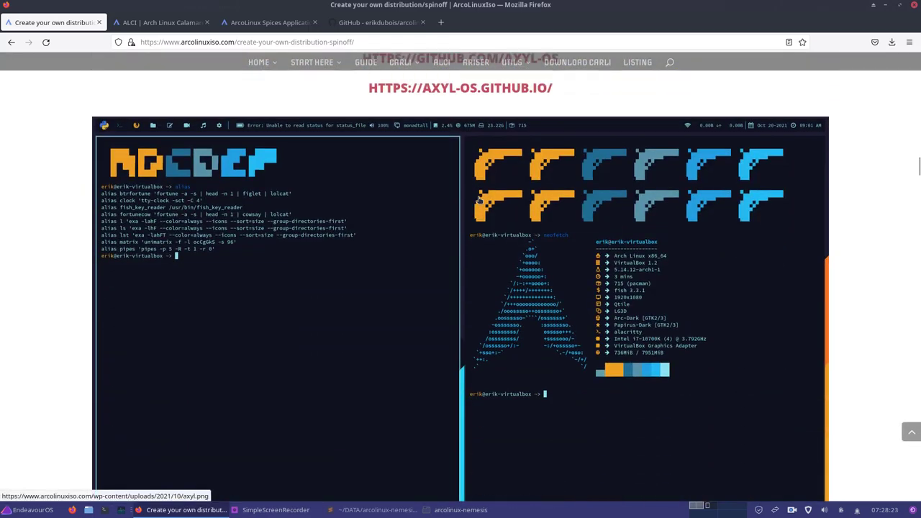
scroll(477, 201, up, 4)
scroll(478, 201, down, 3)
scroll(479, 200, down, 1)
scroll(480, 200, down, 3)
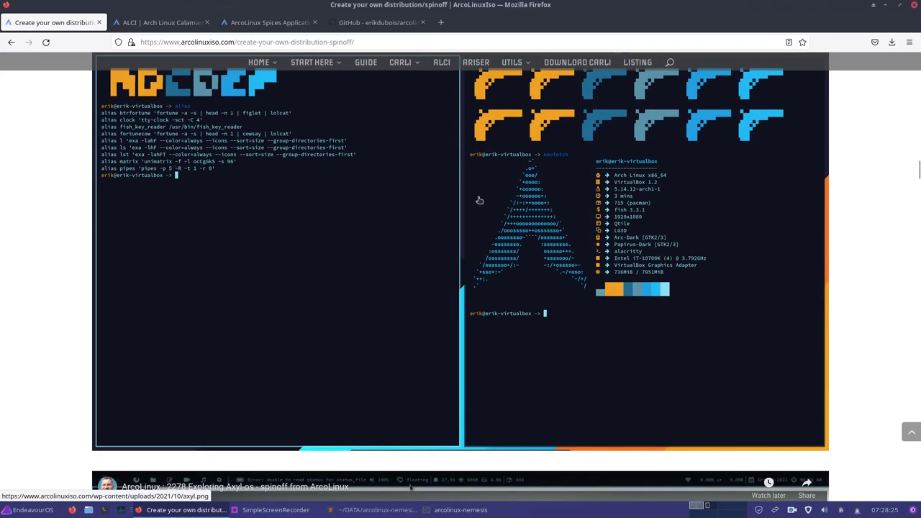
scroll(480, 200, down, 6)
scroll(479, 201, down, 8)
scroll(477, 201, down, 6)
scroll(479, 201, down, 1)
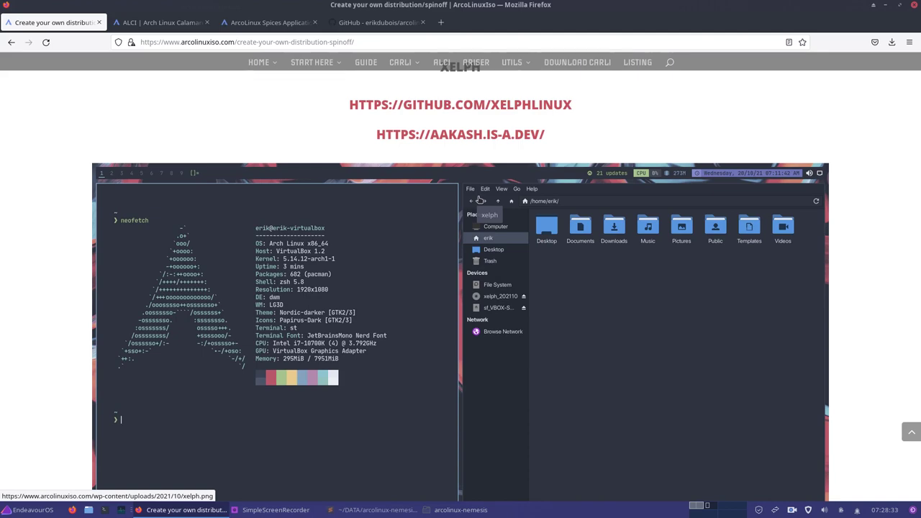
scroll(478, 201, down, 3)
scroll(479, 201, down, 1)
scroll(479, 201, down, 3)
scroll(479, 200, up, 1)
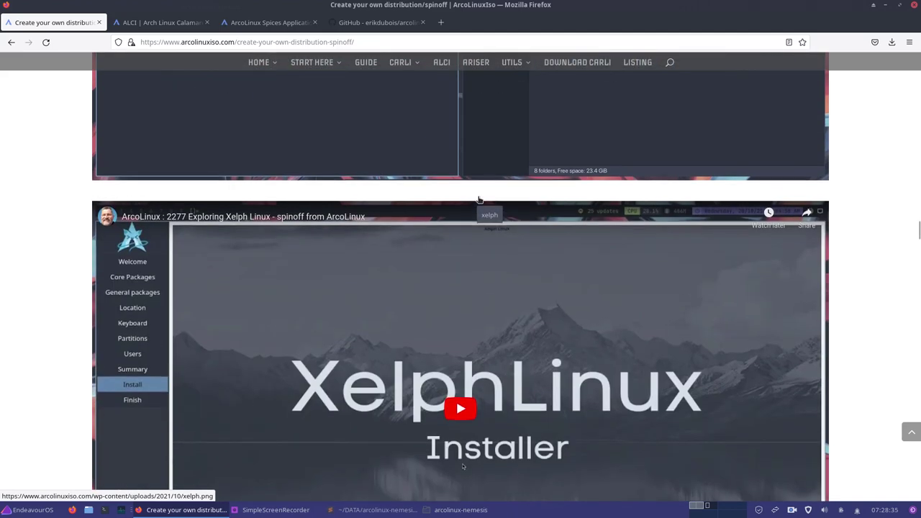
scroll(479, 199, down, 3)
scroll(479, 200, down, 2)
scroll(478, 200, down, 3)
scroll(478, 200, down, 3)
scroll(479, 199, down, 3)
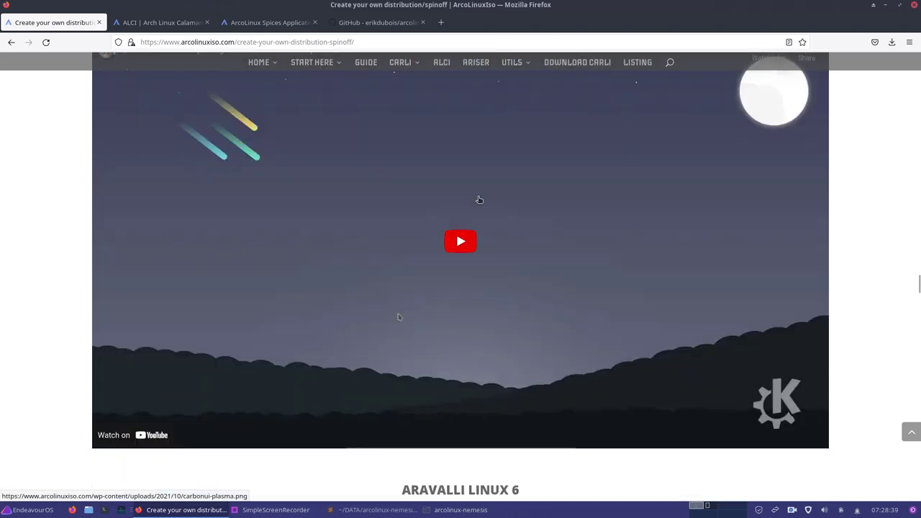
scroll(479, 200, down, 5)
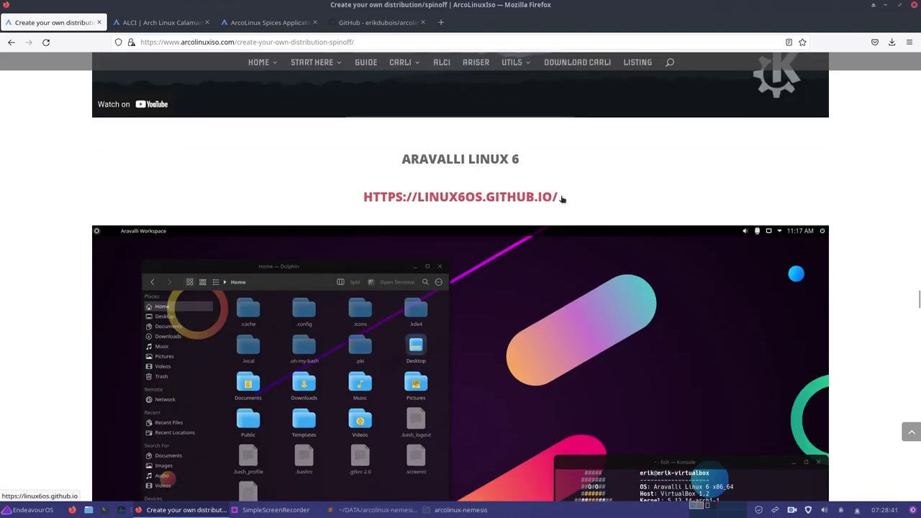
scroll(567, 198, down, 3)
scroll(567, 198, down, 2)
scroll(568, 198, down, 2)
scroll(221, 252, up, 1)
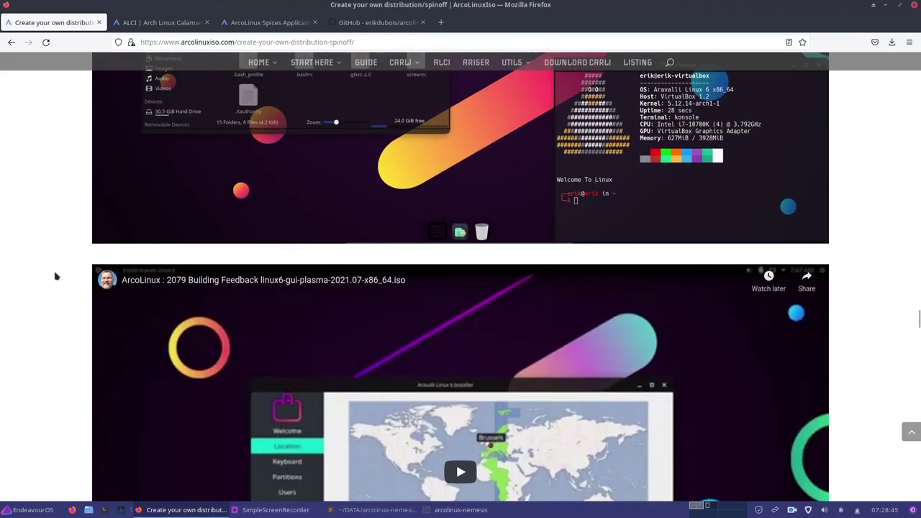
scroll(55, 275, down, 2)
scroll(55, 275, down, 1)
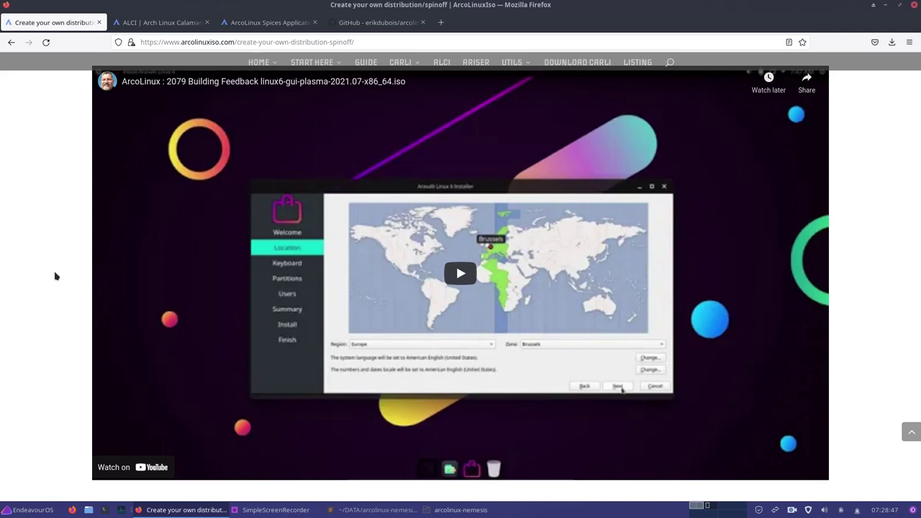
scroll(55, 276, down, 3)
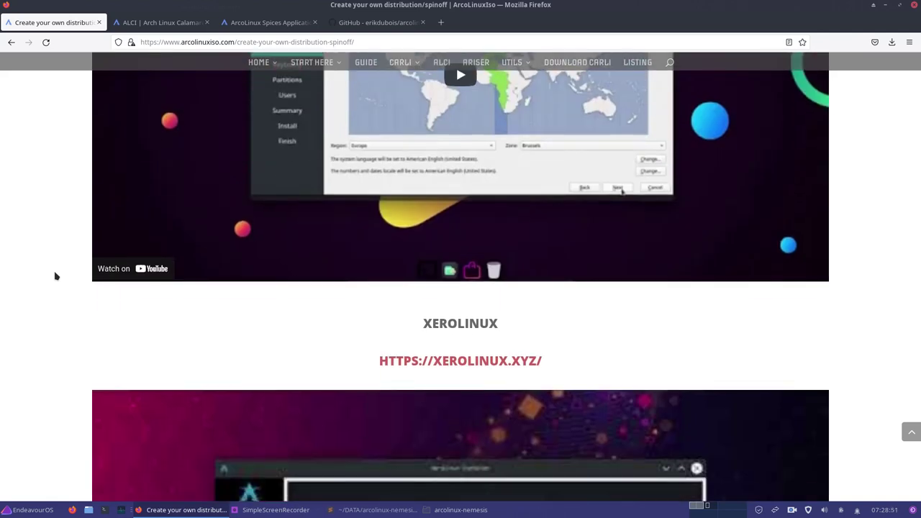
scroll(55, 276, down, 2)
scroll(56, 276, down, 4)
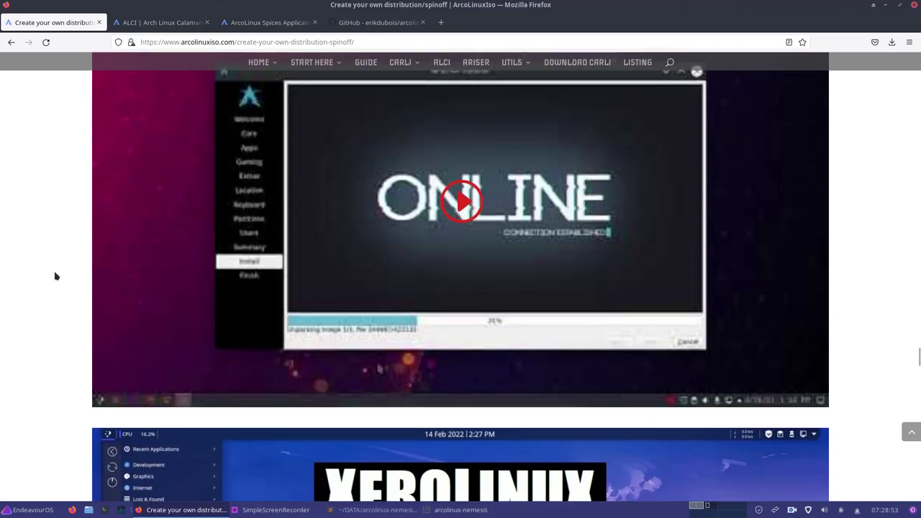
scroll(55, 275, down, 4)
scroll(56, 275, down, 5)
scroll(55, 276, down, 1)
scroll(55, 276, down, 2)
scroll(56, 276, down, 1)
scroll(55, 275, up, 1)
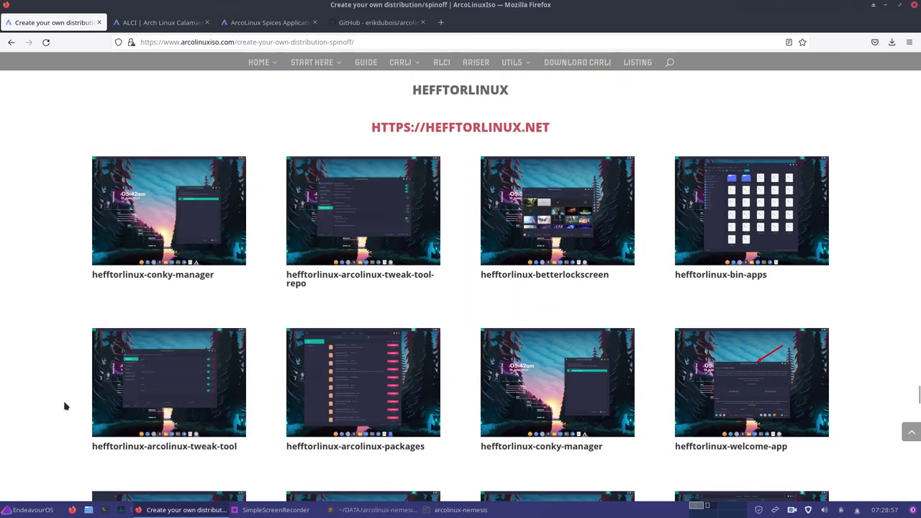
scroll(63, 406, down, 1)
scroll(63, 407, down, 2)
scroll(64, 409, up, 2)
scroll(63, 409, up, 1)
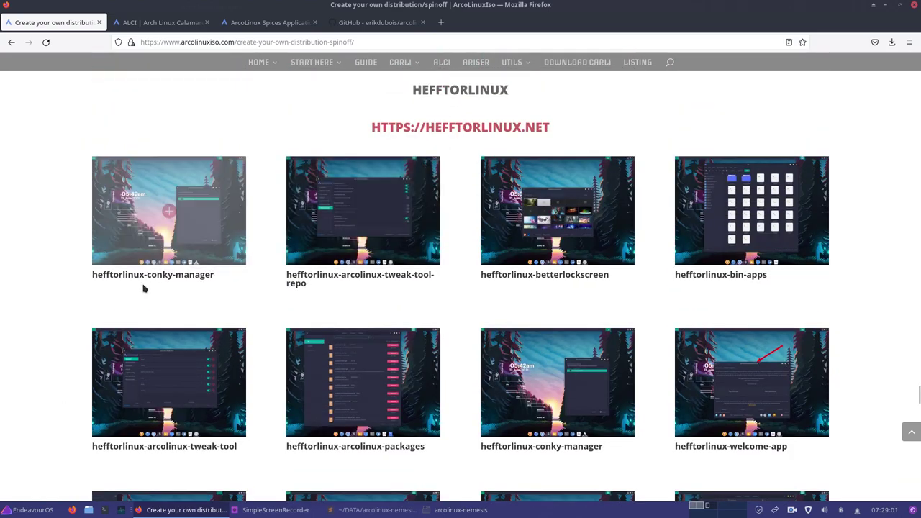
scroll(69, 304, down, 3)
scroll(70, 305, down, 3)
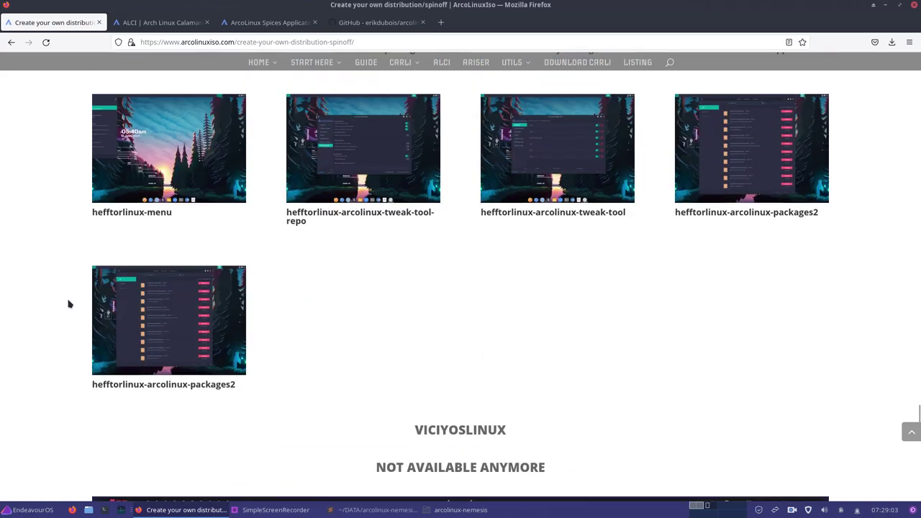
scroll(69, 305, down, 3)
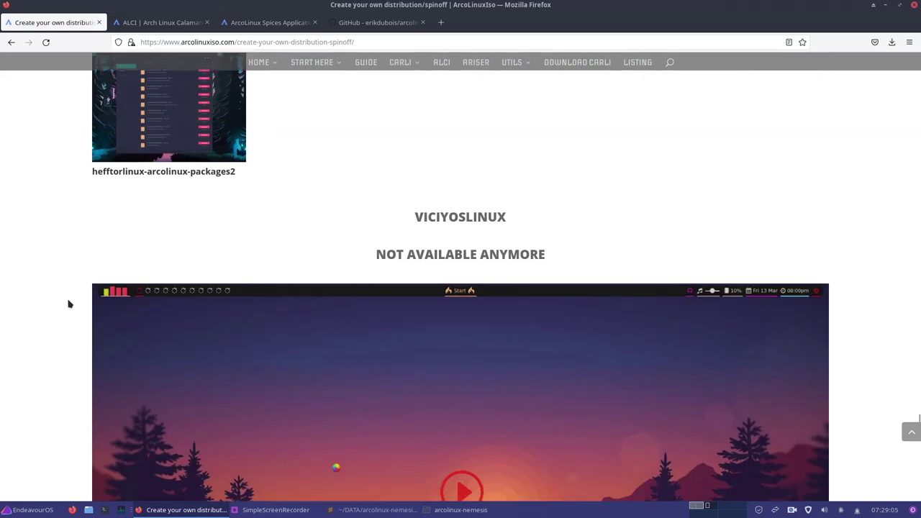
scroll(69, 304, down, 2)
scroll(69, 304, down, 3)
scroll(68, 304, down, 4)
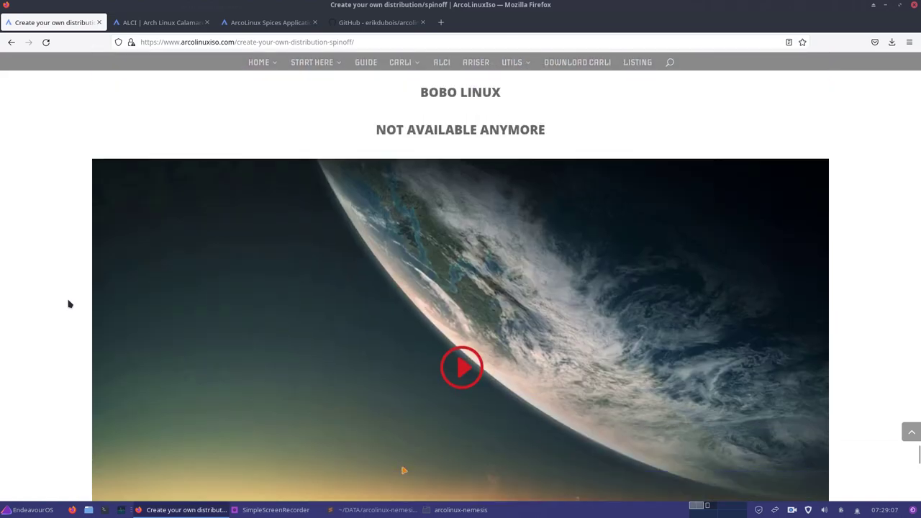
scroll(68, 305, down, 5)
scroll(68, 305, up, 1)
scroll(69, 304, down, 4)
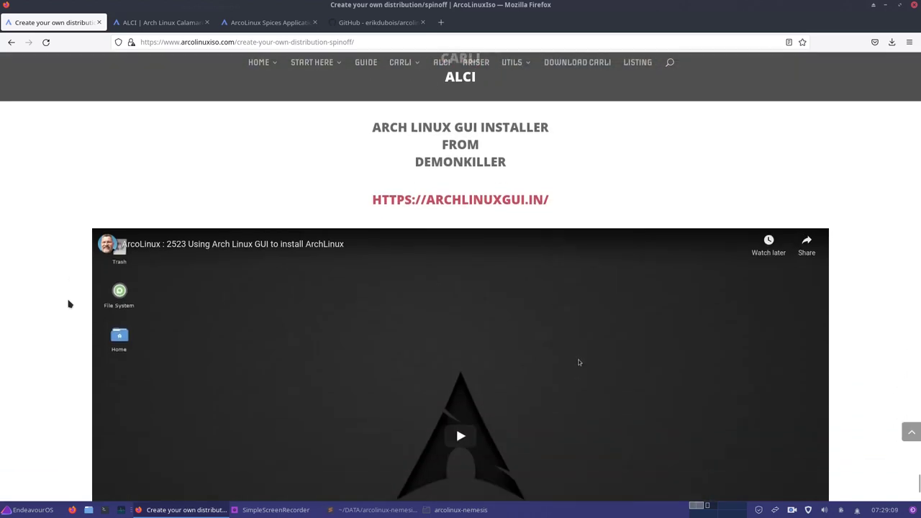
scroll(68, 305, down, 3)
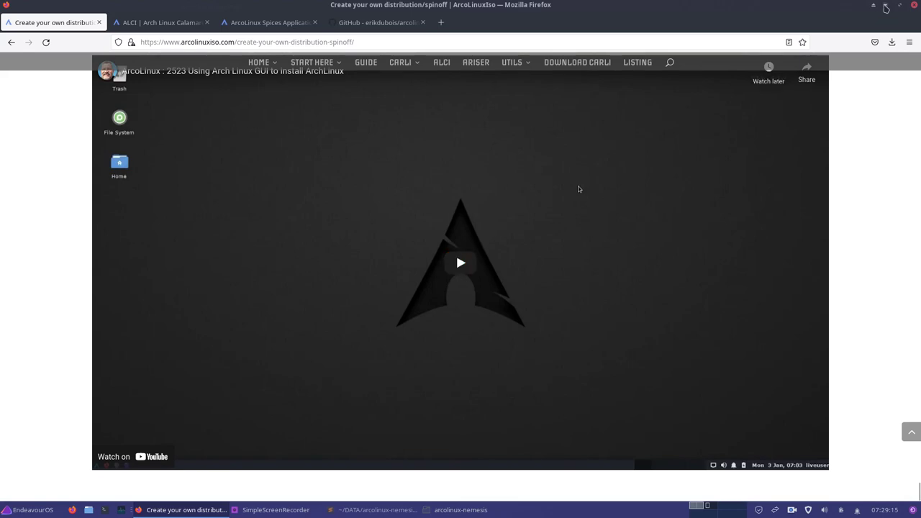
Minimize Firefox and close the arcolinux-nemesis file manager window.
click(884, 7)
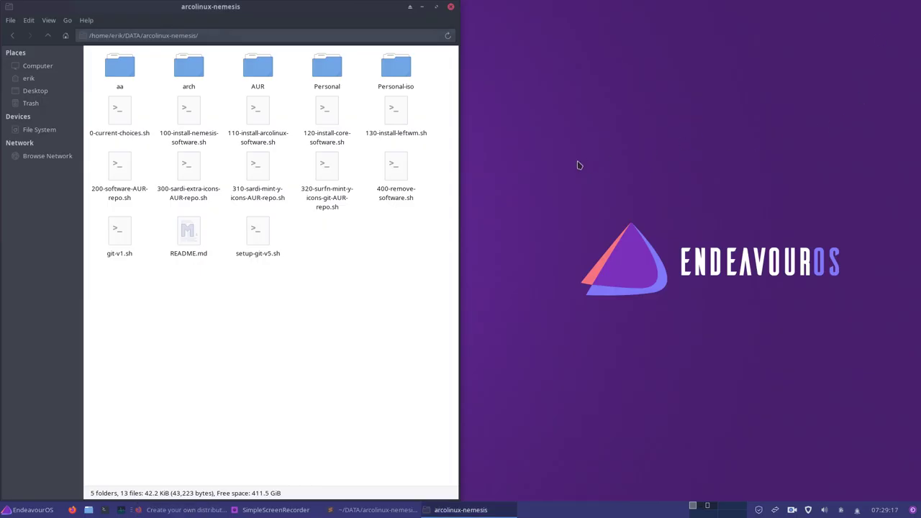
drag(247, 9, 501, 54)
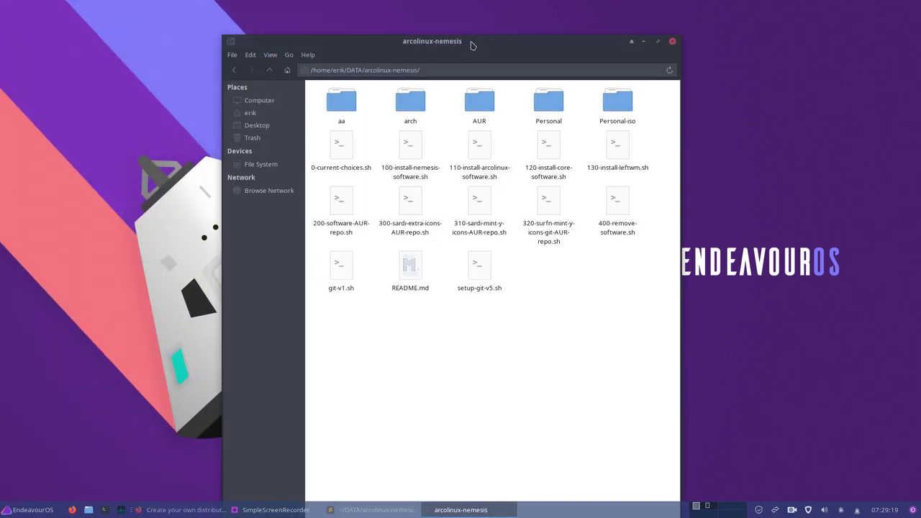
click(673, 41)
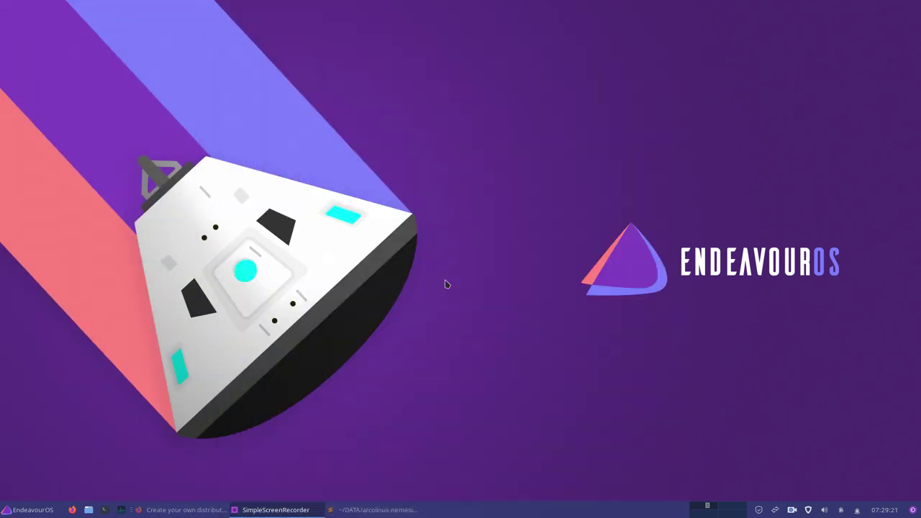